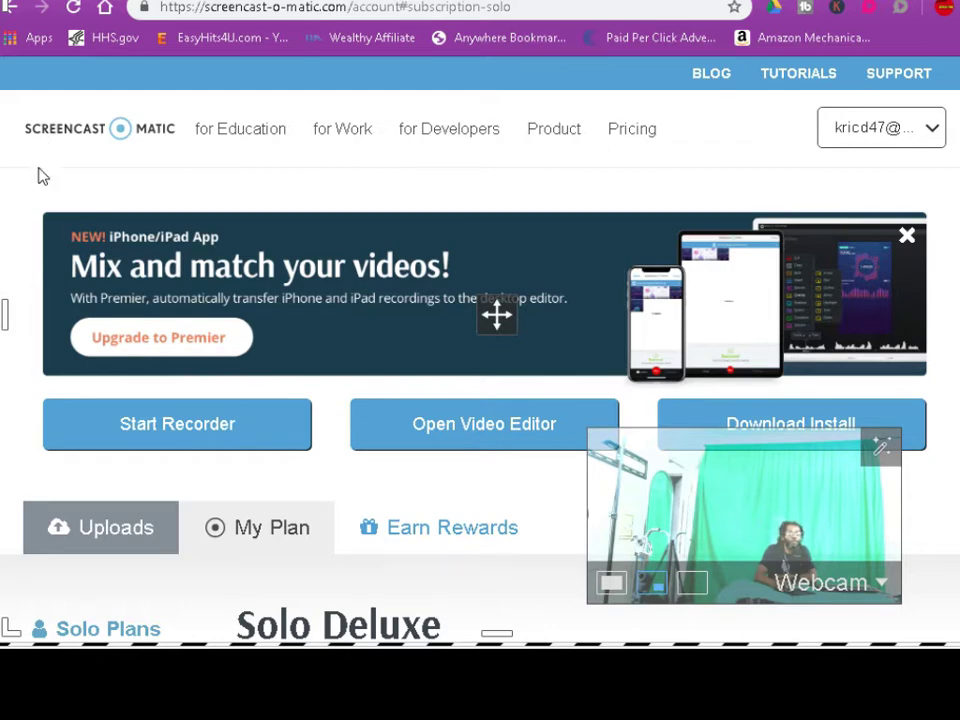
Scroll through the Solo Deluxe ($1.50/month) and Solo Premier ($4.00) plan cards and feature table
scroll(80, 245, "down", 5)
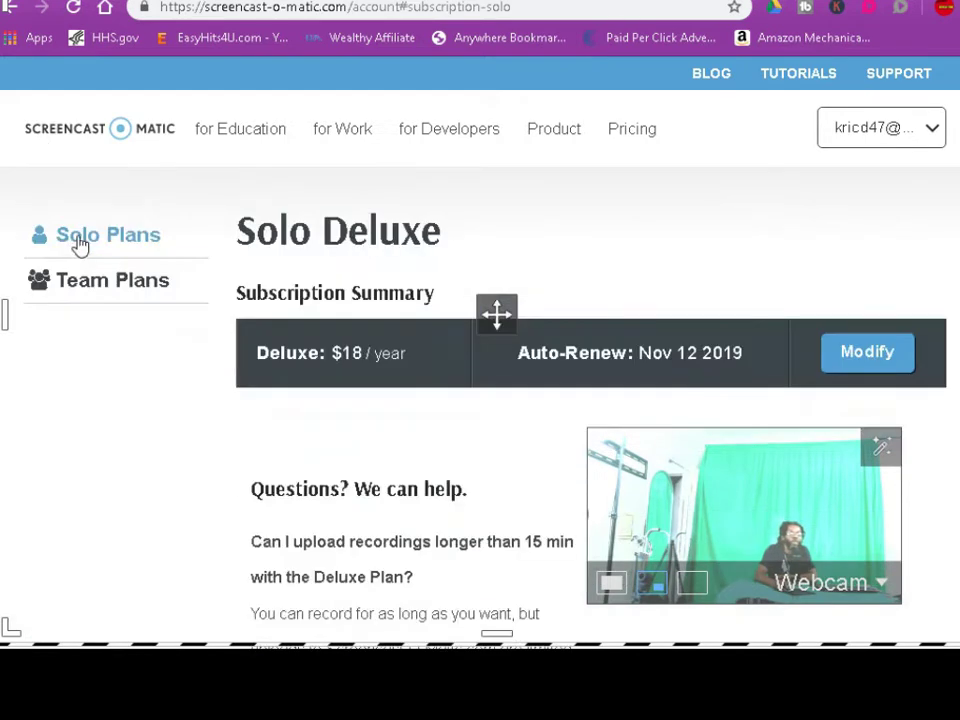
scroll(201, 264, "down", 1)
scroll(201, 264, "down", 5)
scroll(201, 264, "up", 7)
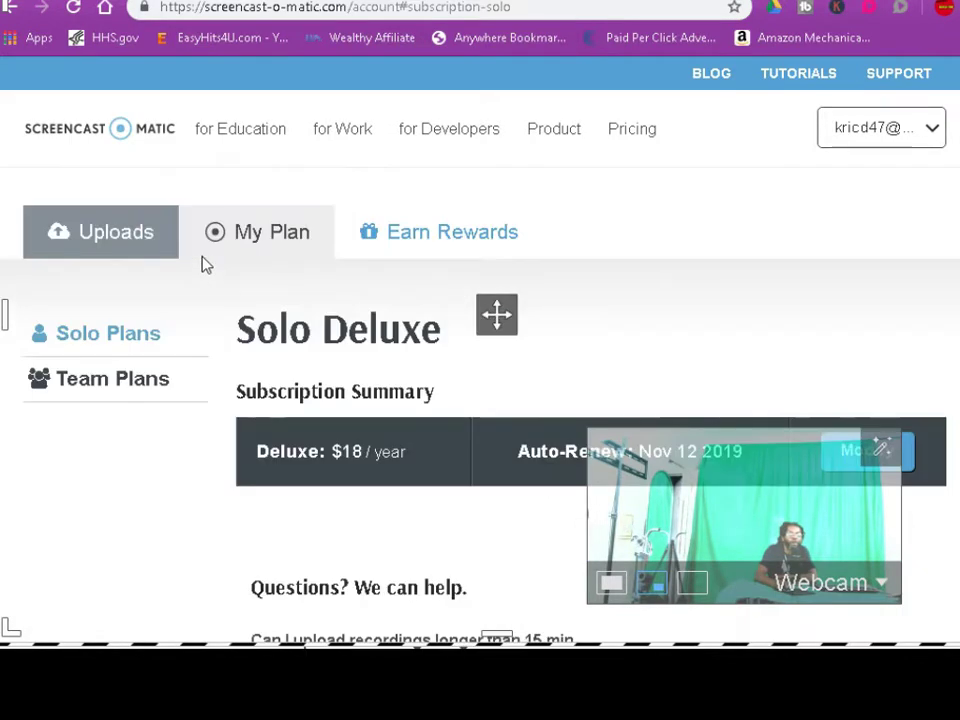
scroll(203, 264, "up", 4)
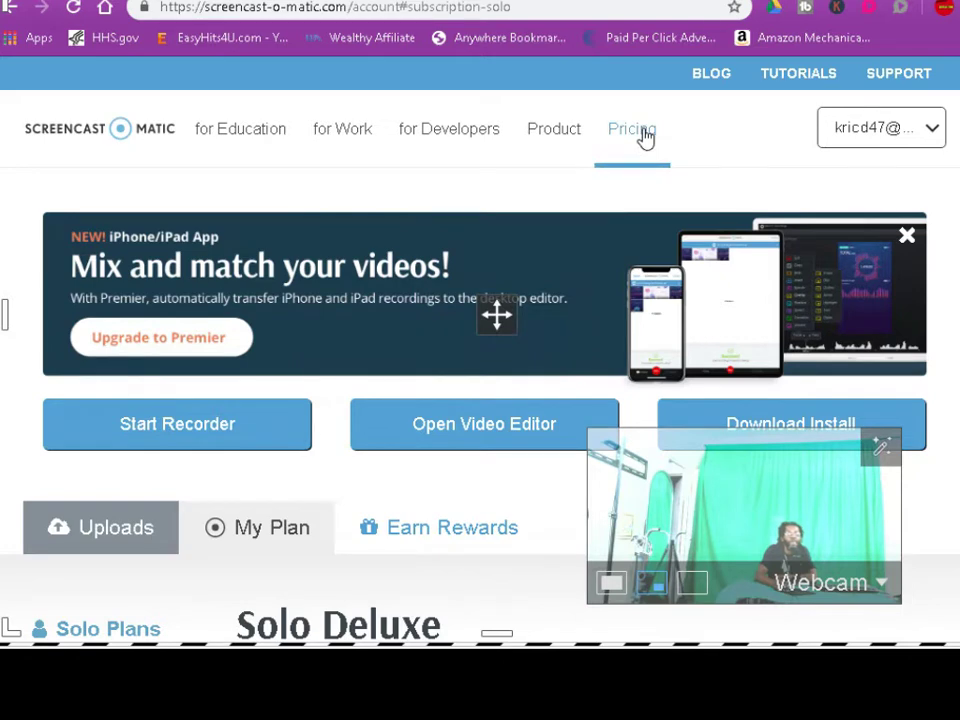
scroll(300, 300, "down", 1)
scroll(236, 381, "down", 1)
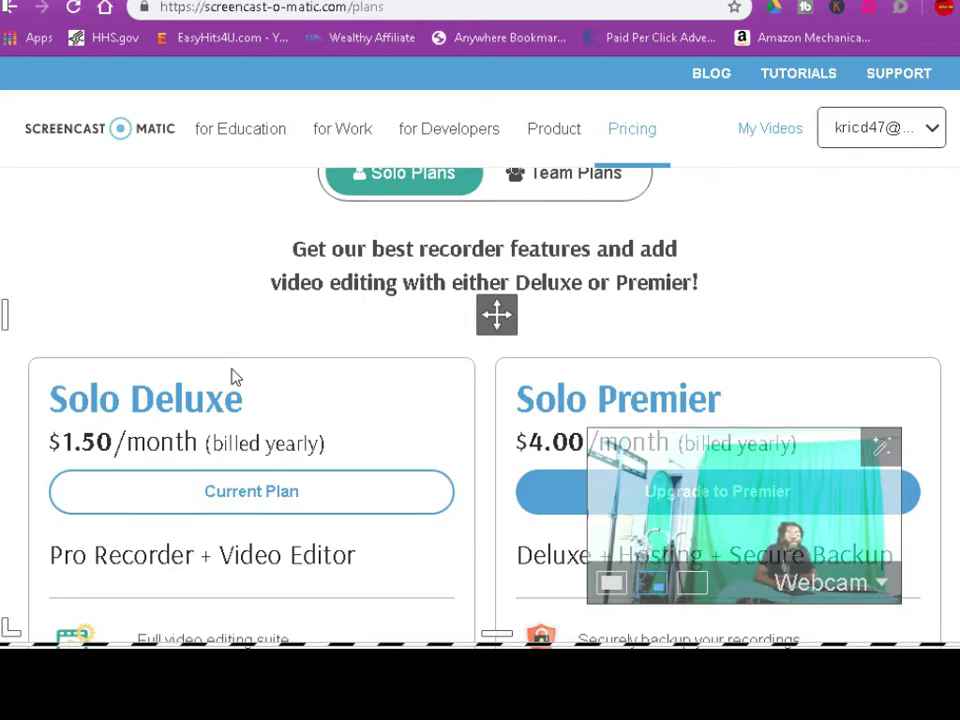
scroll(236, 377, "down", 1)
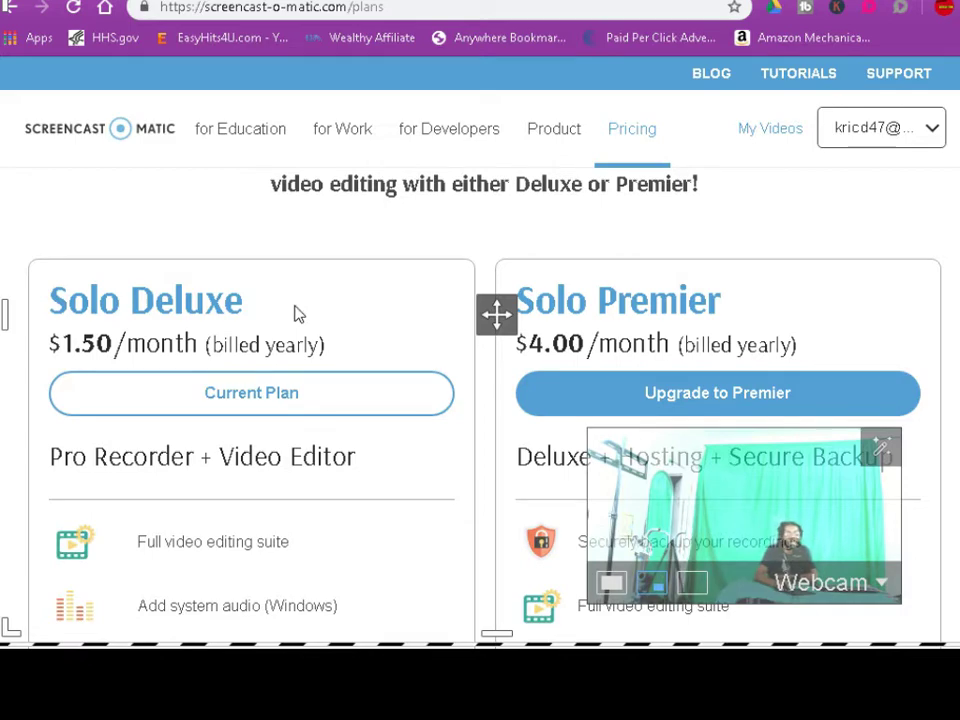
scroll(295, 314, "down", 3)
scroll(295, 314, "down", 5)
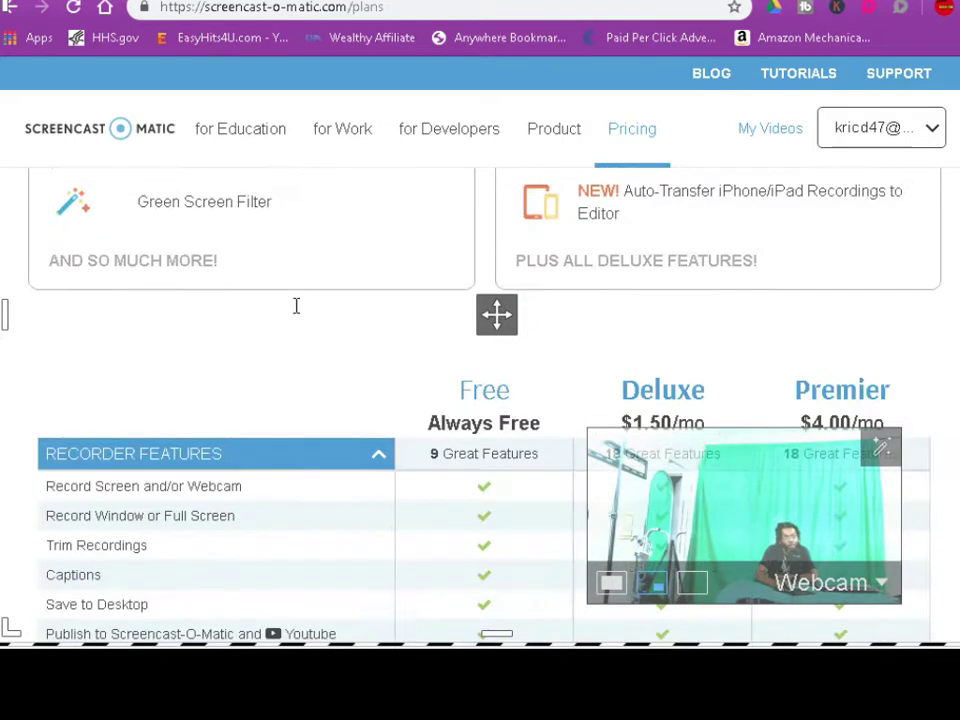
scroll(295, 314, "up", 5)
scroll(296, 308, "down", 5)
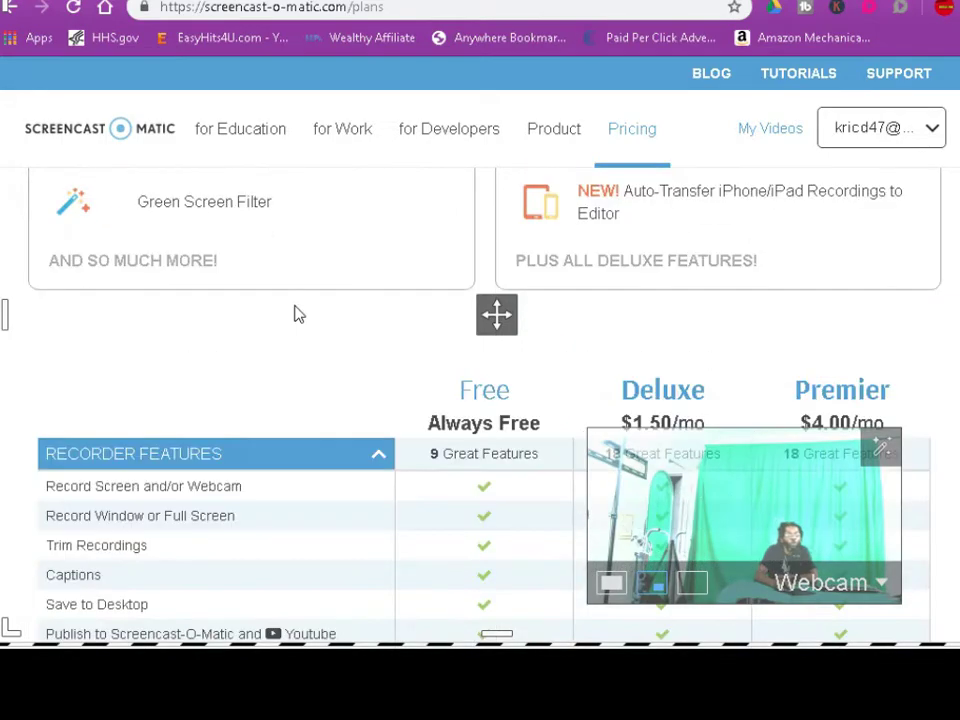
scroll(296, 308, "down", 5)
scroll(296, 308, "down", 3)
scroll(295, 314, "up", 5)
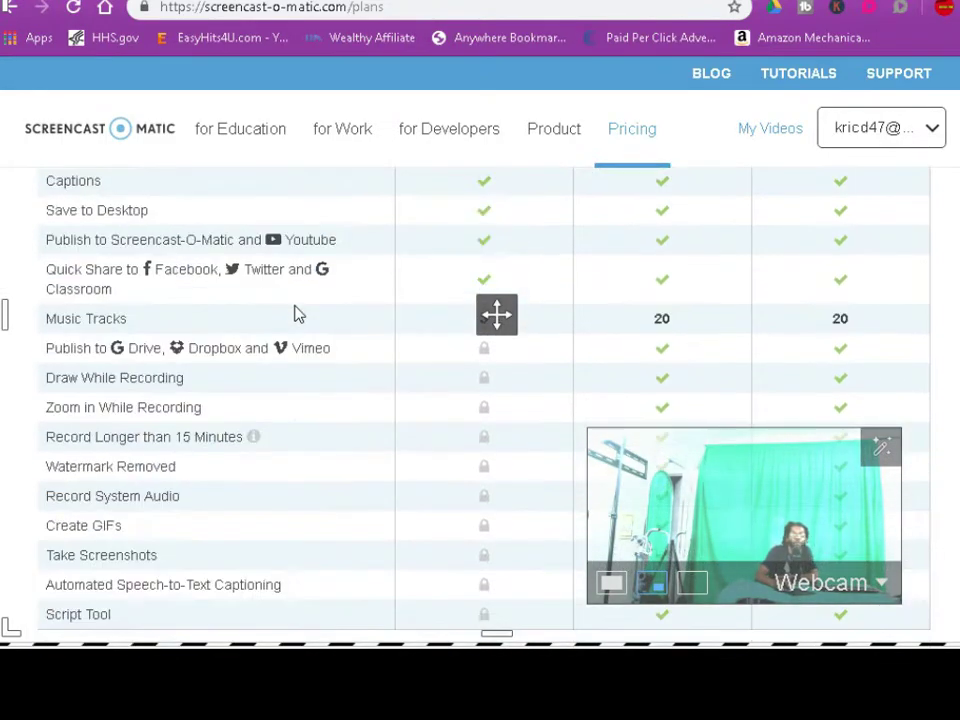
scroll(295, 314, "up", 5)
scroll(295, 314, "up", 5)
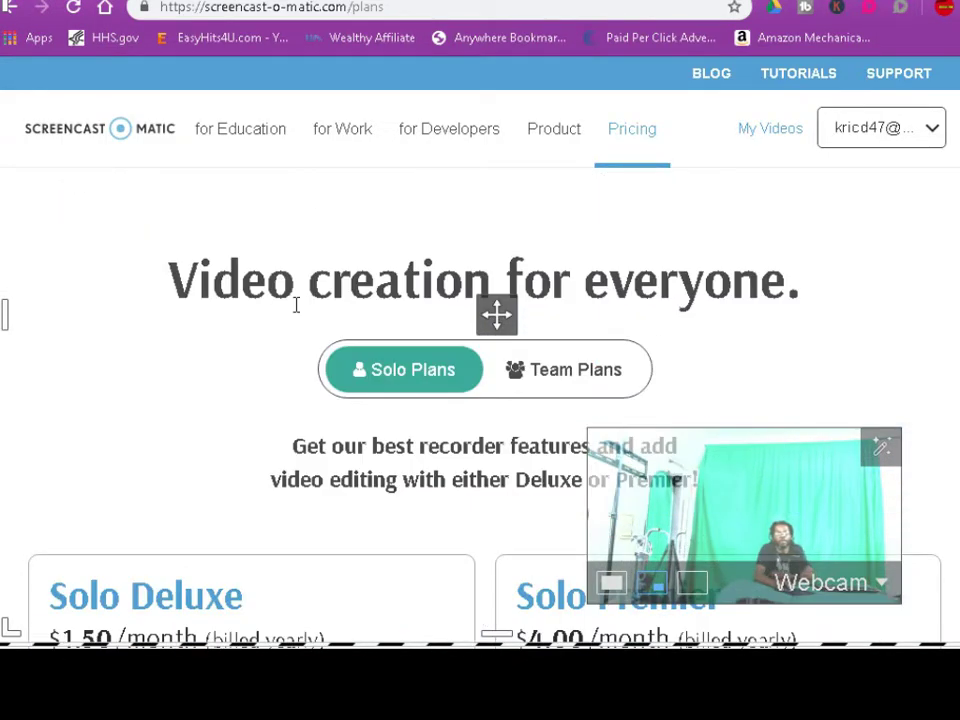
Return to the account page from the account dropdown and browse the My Uploads section
left_click(842, 132)
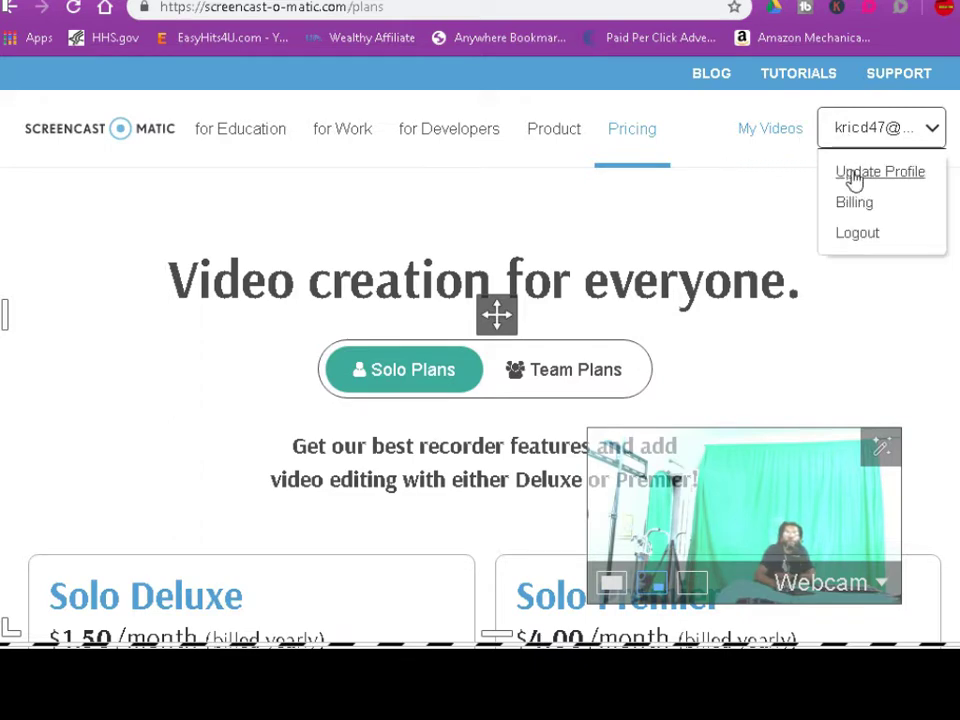
left_click(780, 135)
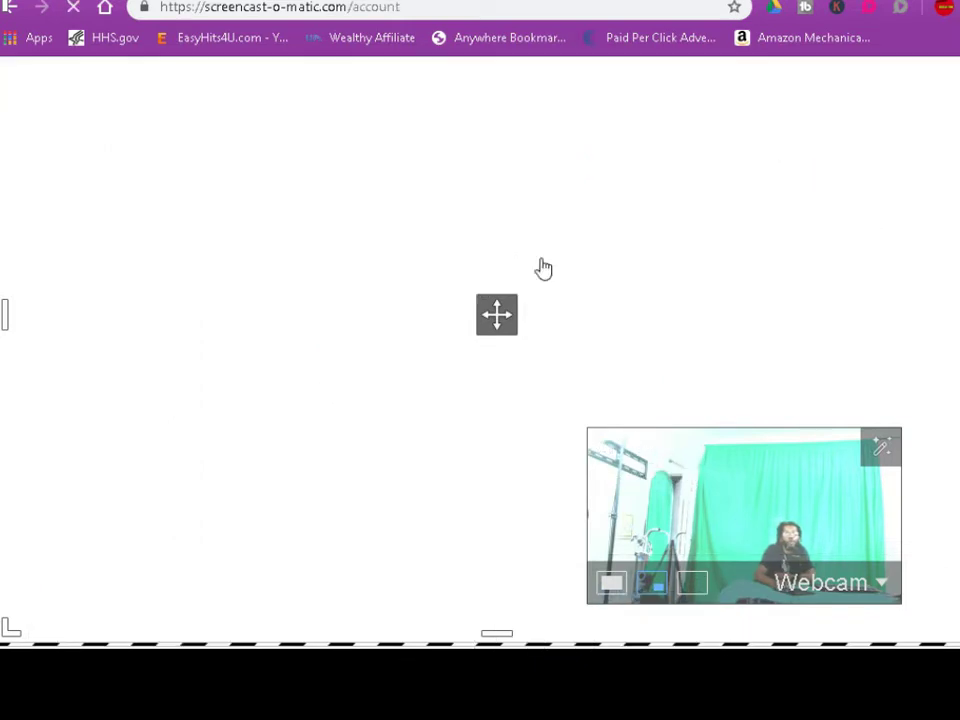
scroll(287, 369, "down", 4)
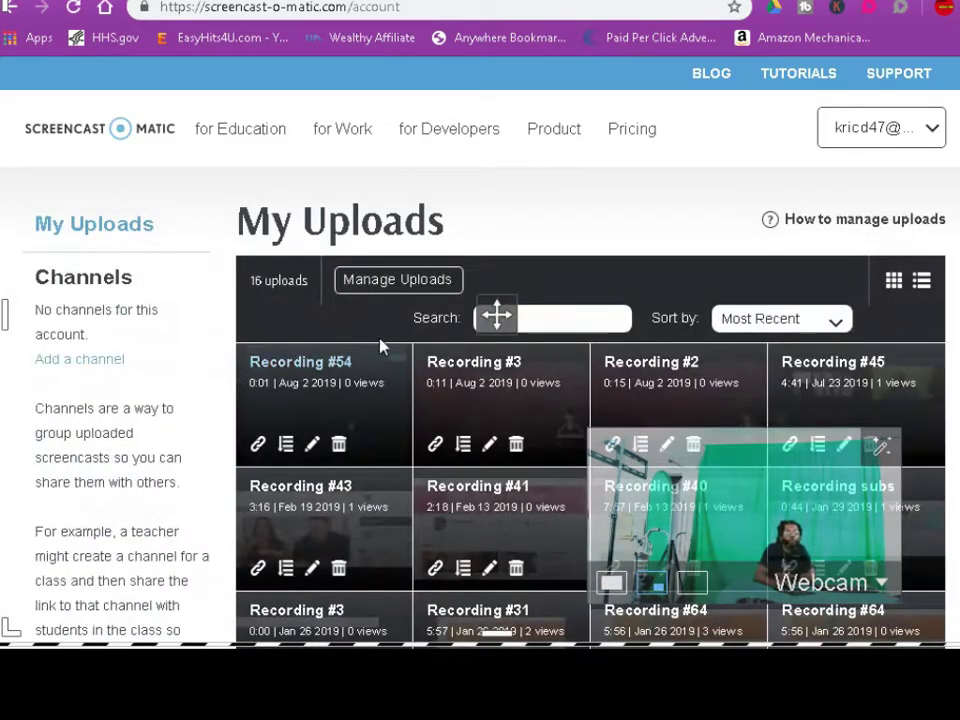
scroll(600, 400, "up", 1)
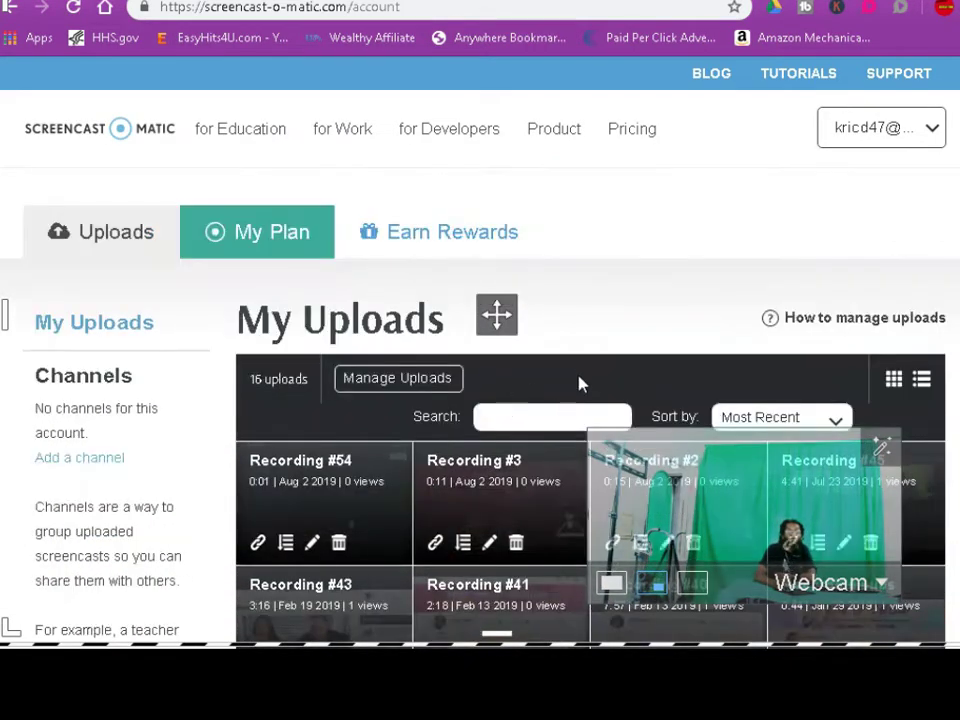
scroll(580, 380, "up", 3)
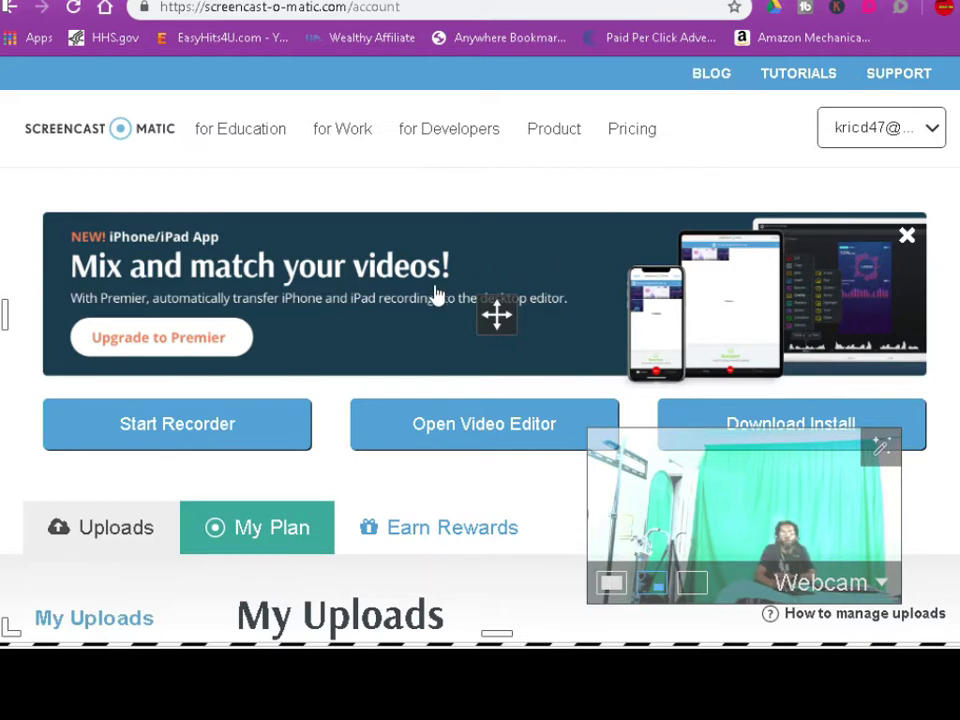
scroll(436, 293, "down", 2)
scroll(436, 289, "down", 1)
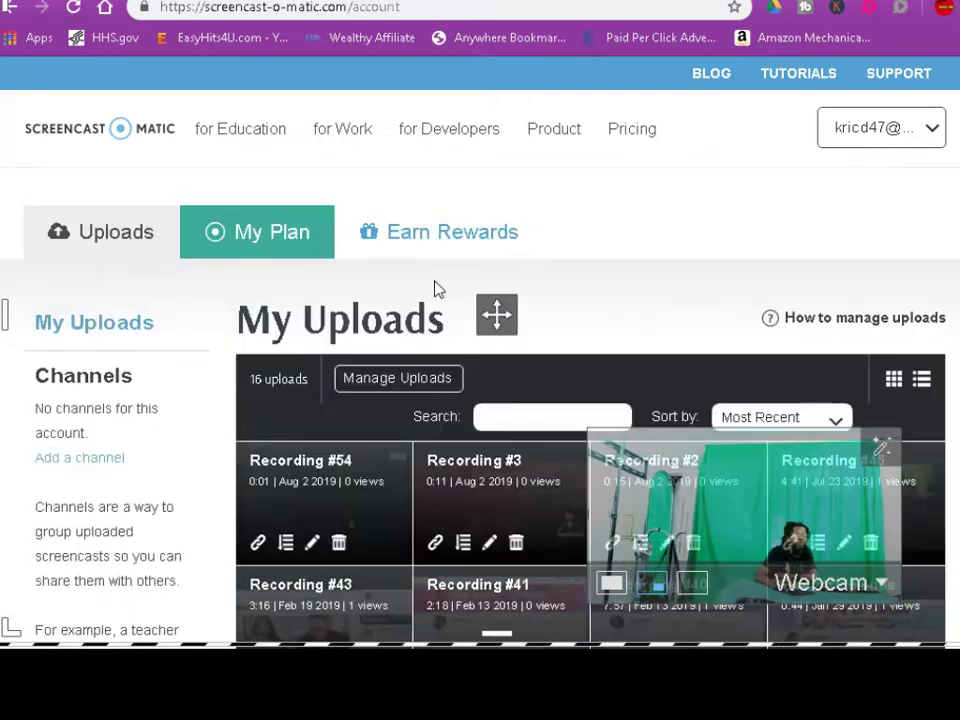
scroll(436, 289, "up", 3)
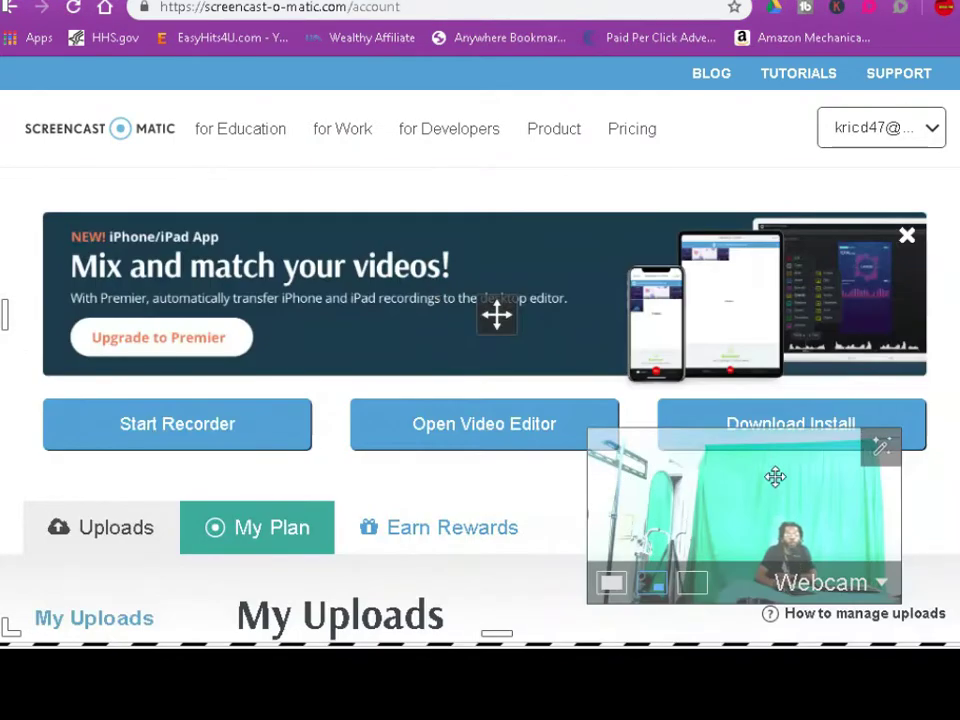
Drag the webcam preview to a new spot over the page's lower right
mouse_move(791, 497)
left_mouse_down()
mouse_move(760, 157)
mouse_move(837, 488)
left_mouse_up()
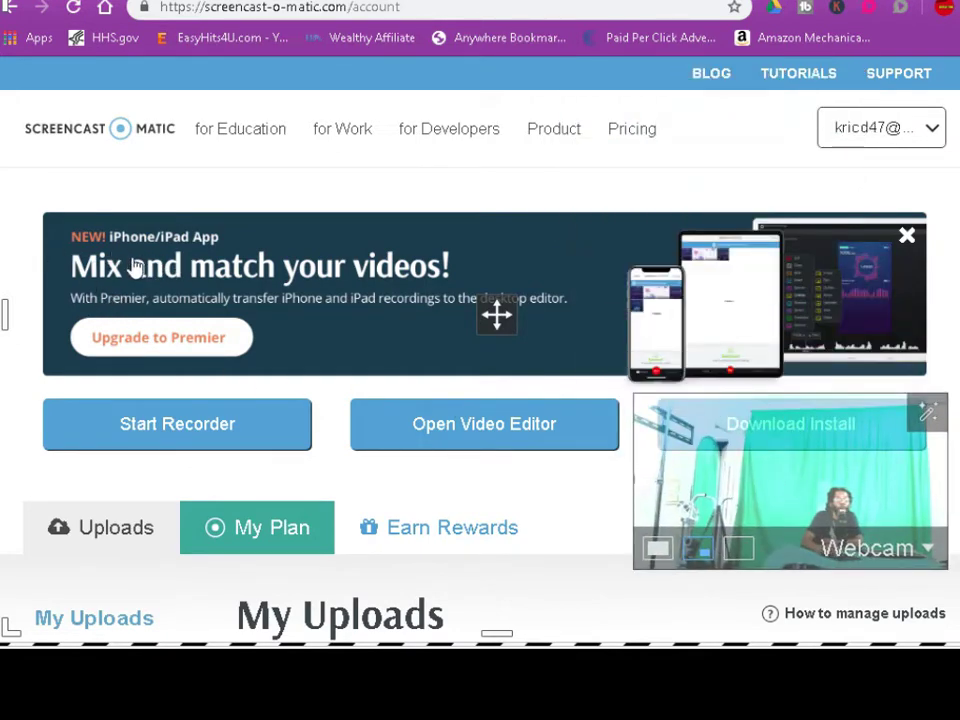
mouse_move(793, 507)
left_mouse_down()
mouse_move(790, 440)
mouse_move(795, 568)
mouse_move(814, 564)
mouse_move(778, 557)
left_mouse_up()
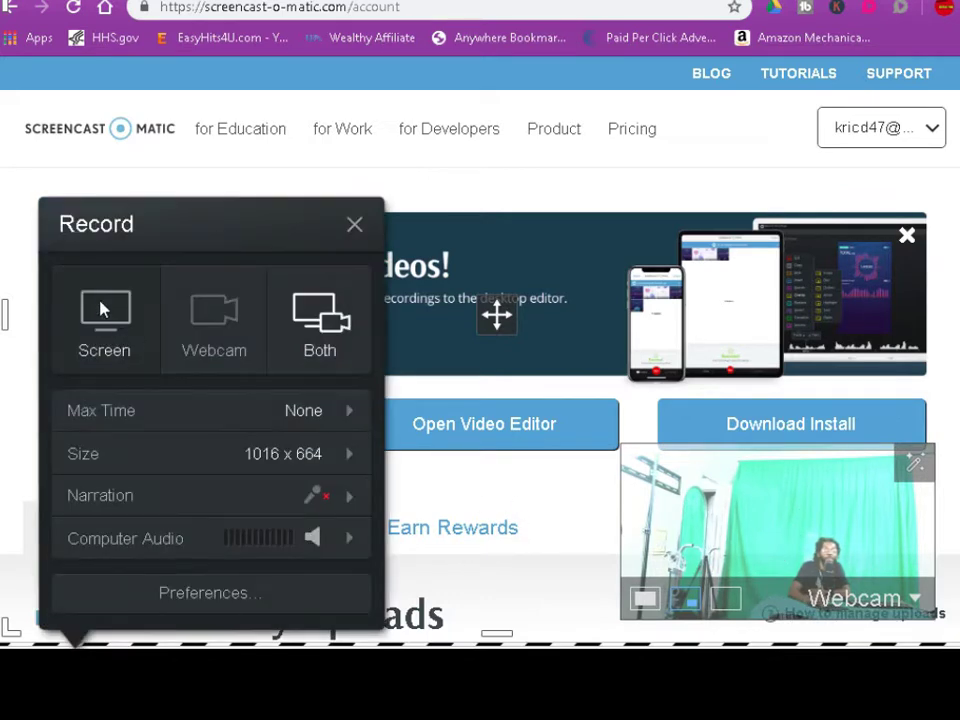
Switch the Record panel to Webcam-only mode so the 720p camera fills the frame
left_click(96, 328)
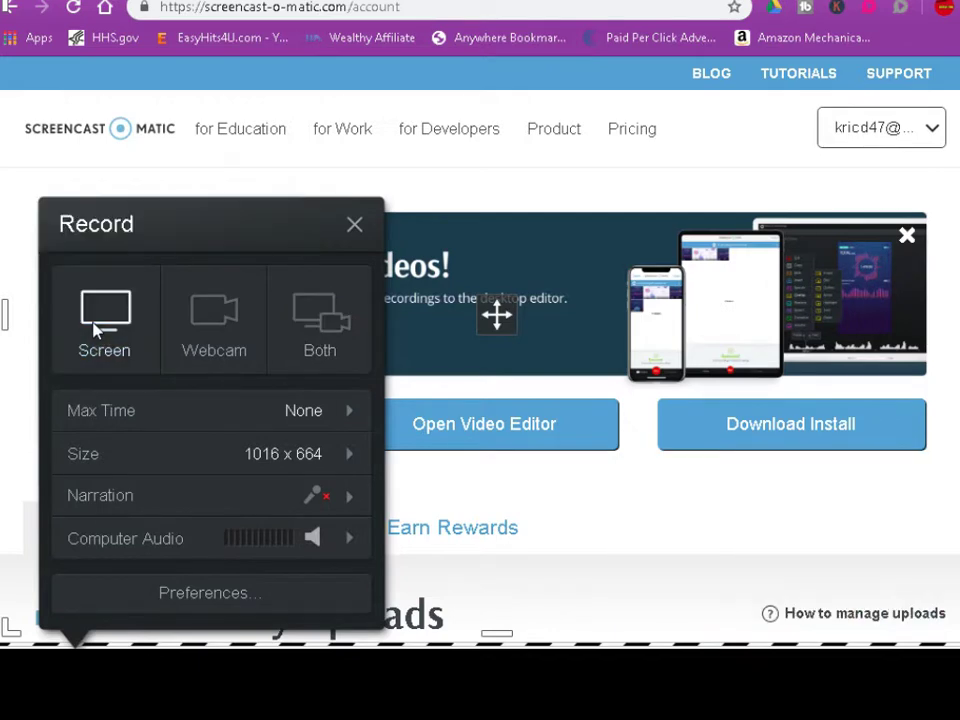
left_click(240, 345)
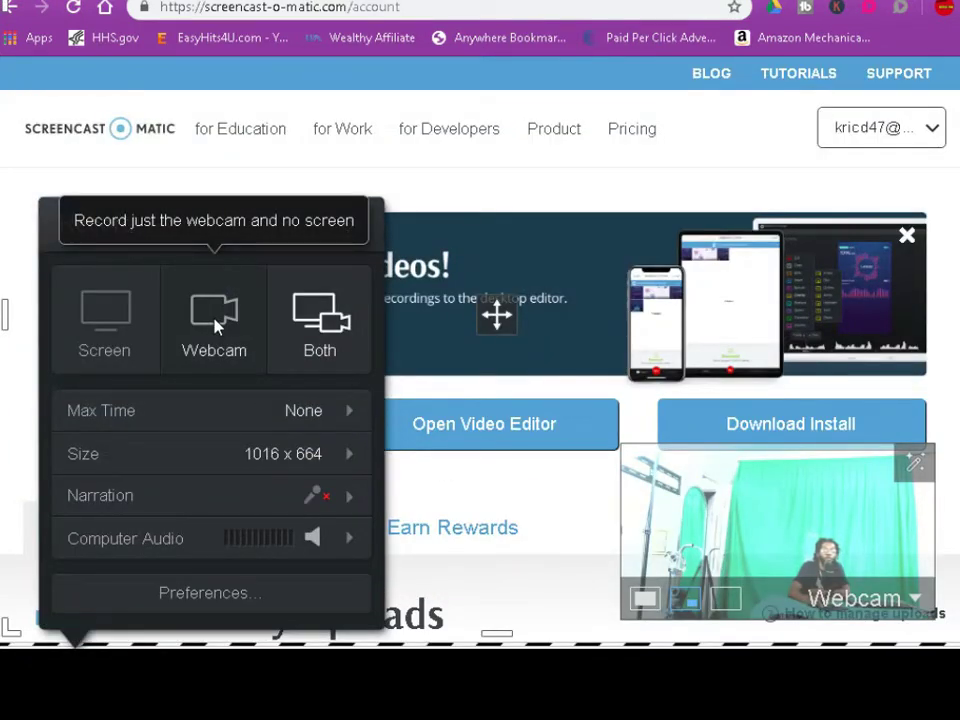
left_click(215, 325)
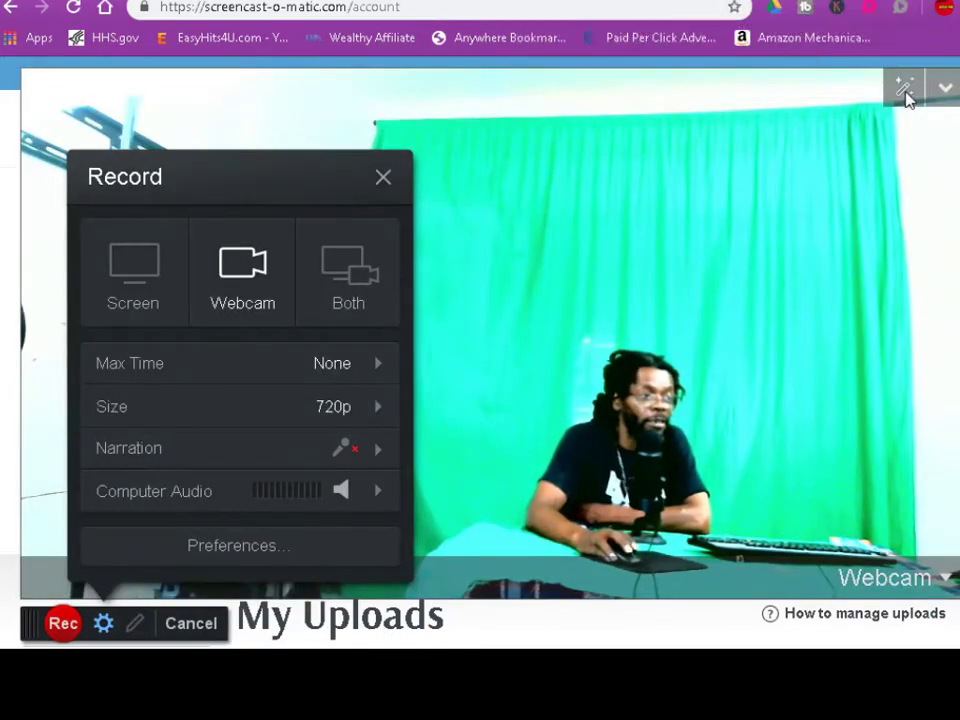
Open the webcam background options, re-enable green background removal and lower the tolerance
left_click(904, 90)
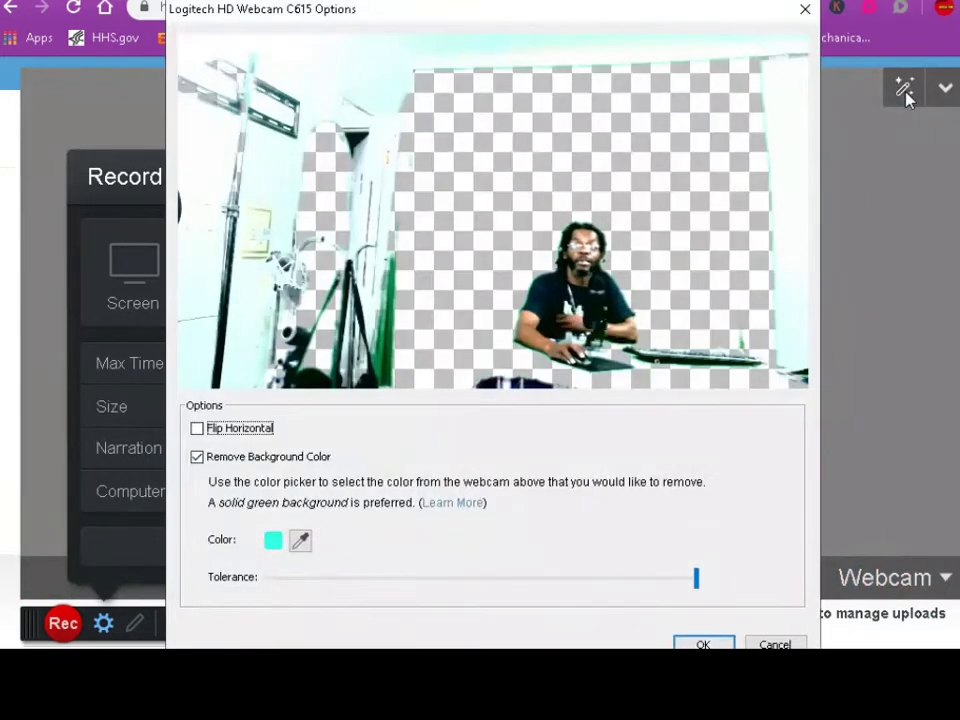
left_click(197, 457)
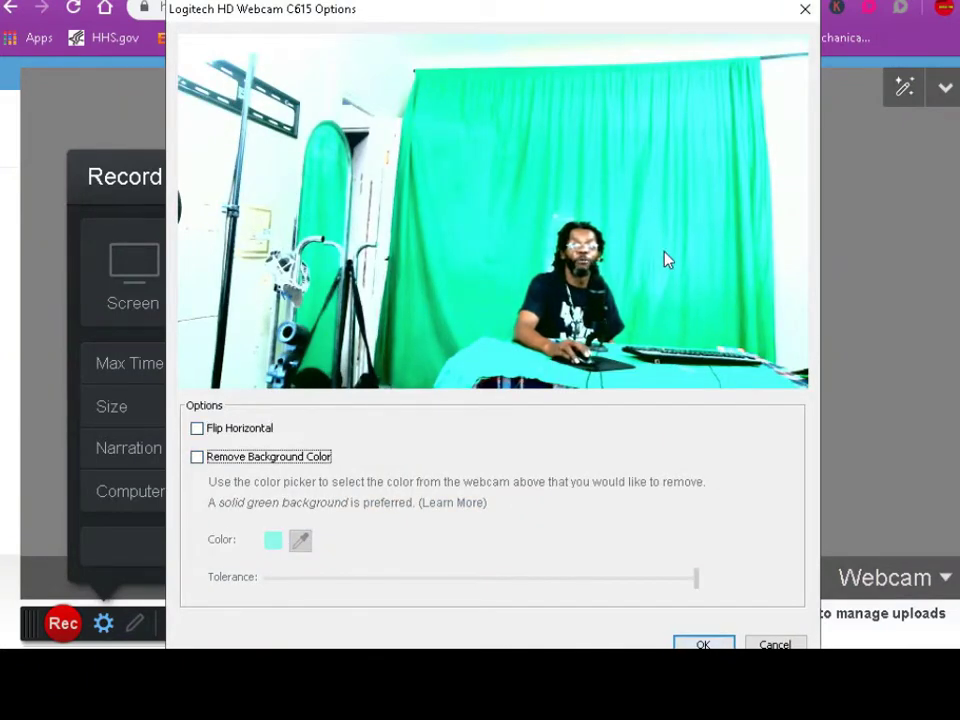
left_click(197, 462)
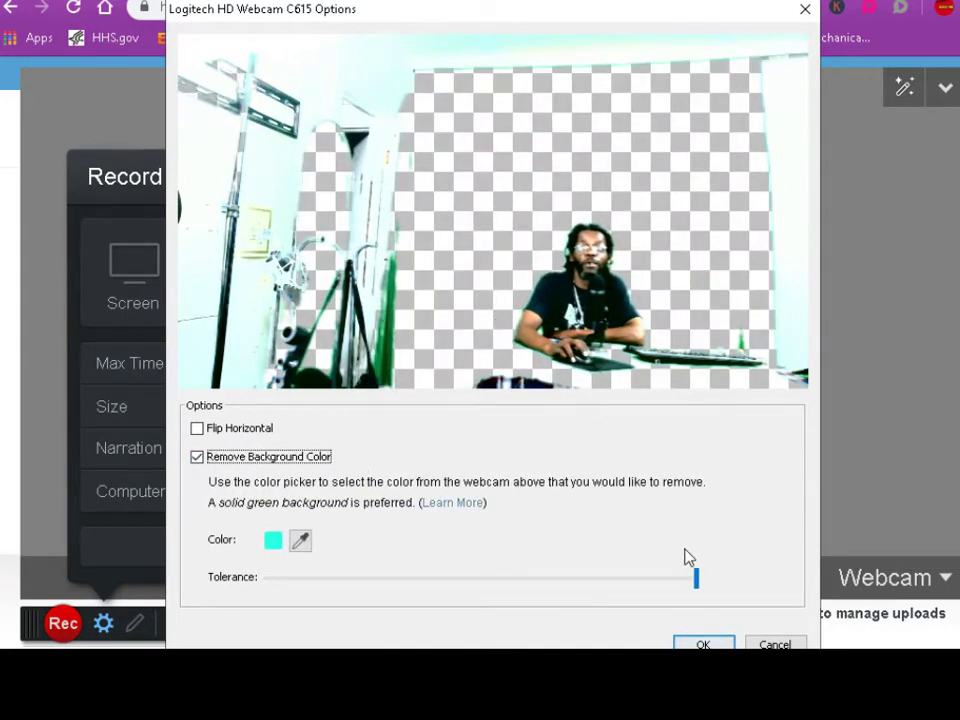
mouse_move(697, 580)
left_mouse_down()
mouse_move(388, 580)
mouse_move(398, 580)
left_mouse_up()
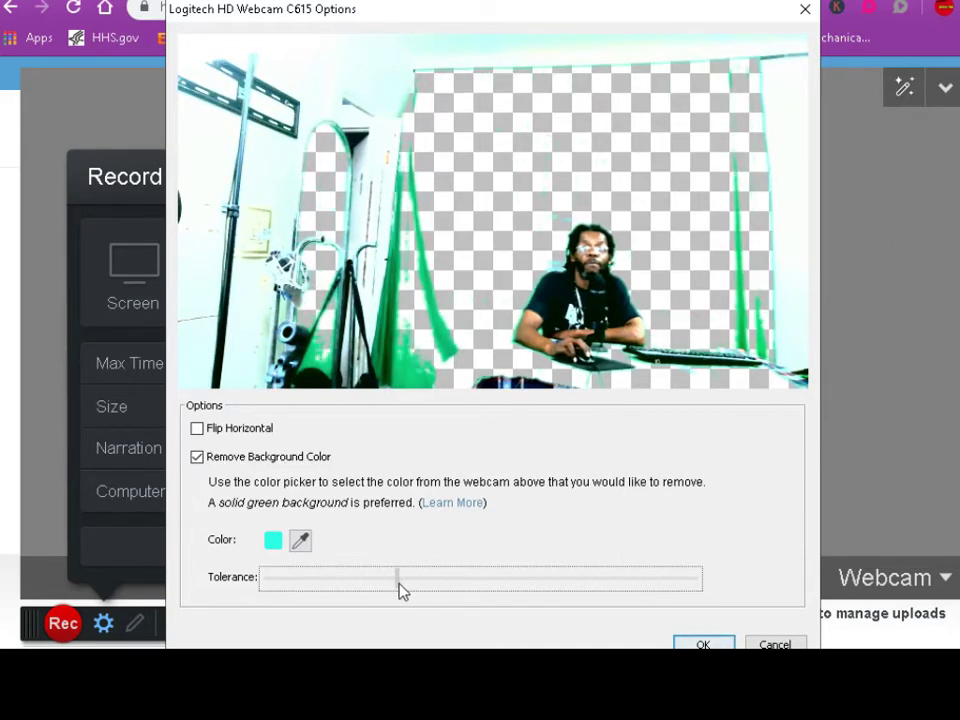
Sample the green curtain with the eyedropper and raise removal tolerance to maximum
left_click(302, 541)
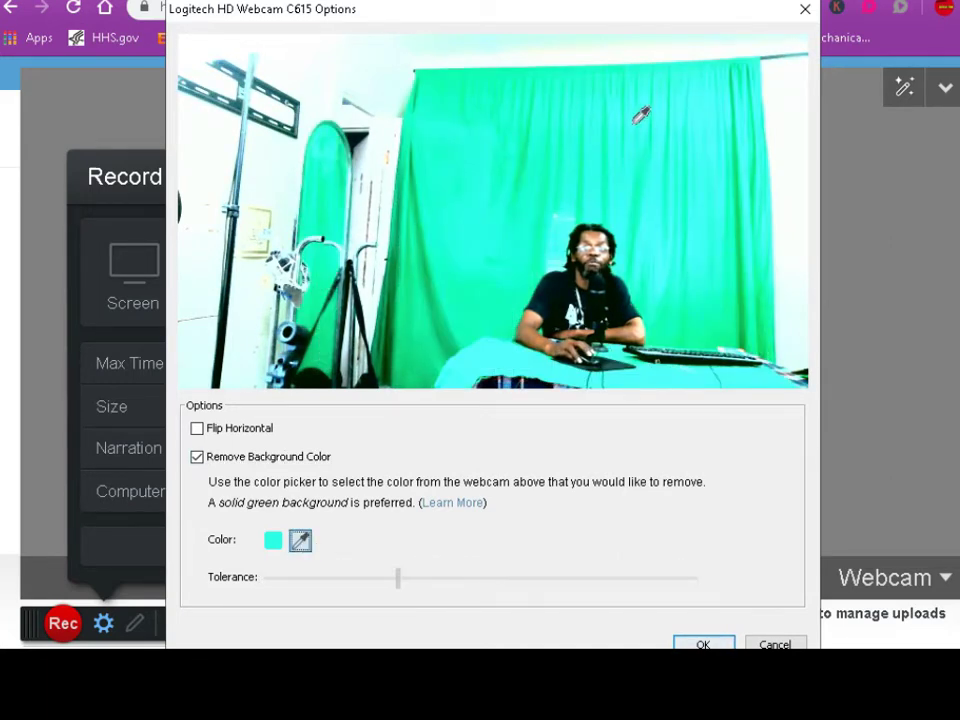
left_click(683, 118)
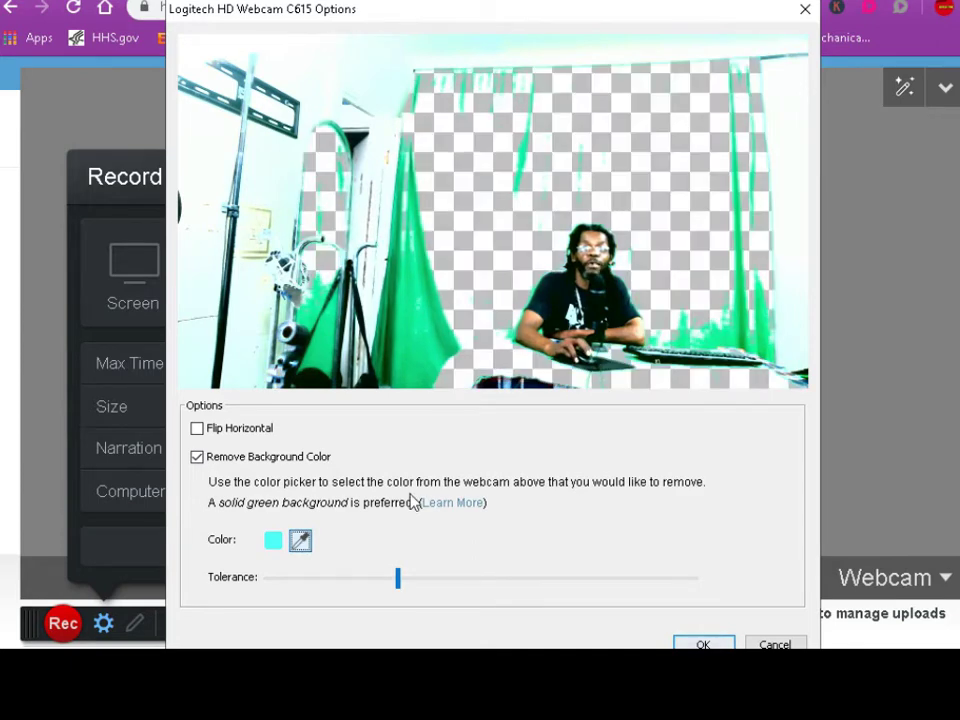
left_click(301, 543)
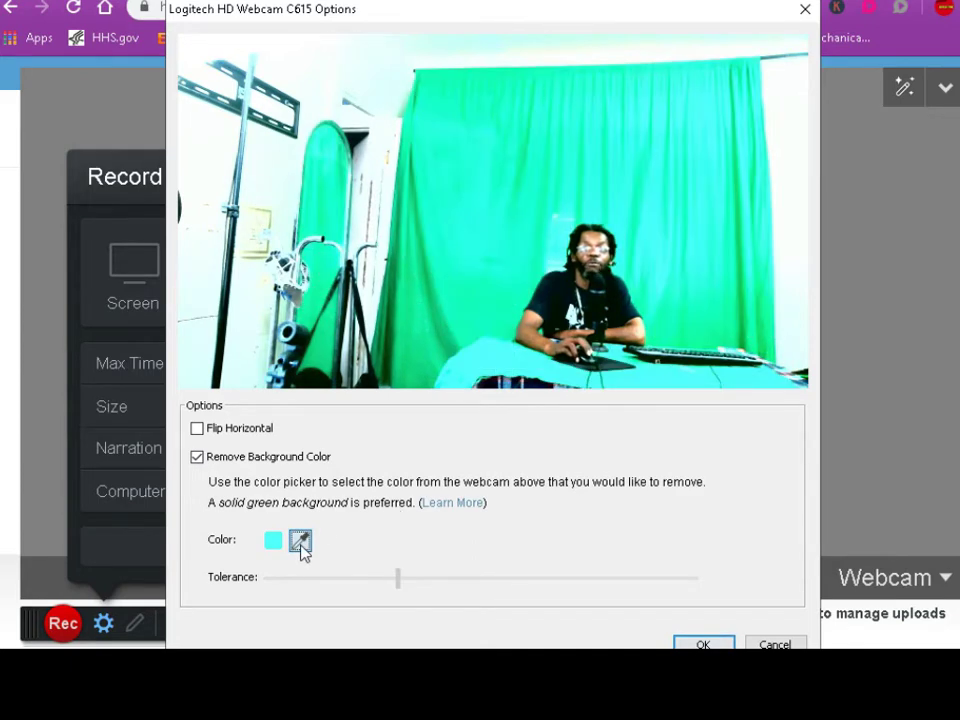
left_click(707, 238)
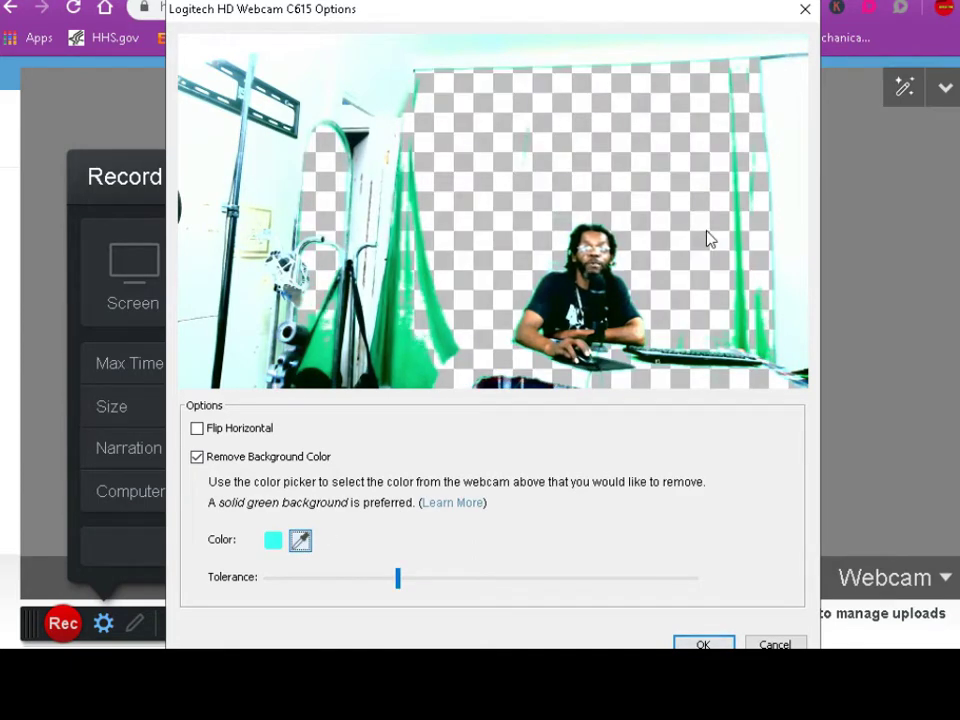
left_click(399, 585)
mouse_move(399, 585)
left_mouse_down()
mouse_move(716, 601)
mouse_move(724, 576)
left_mouse_up()
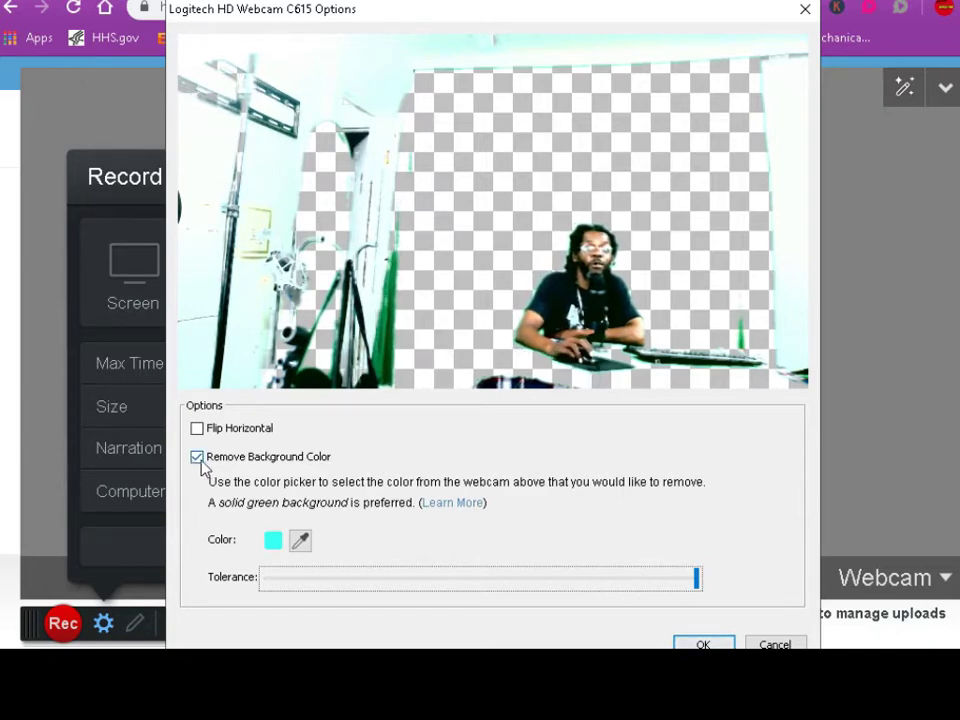
left_click(772, 643)
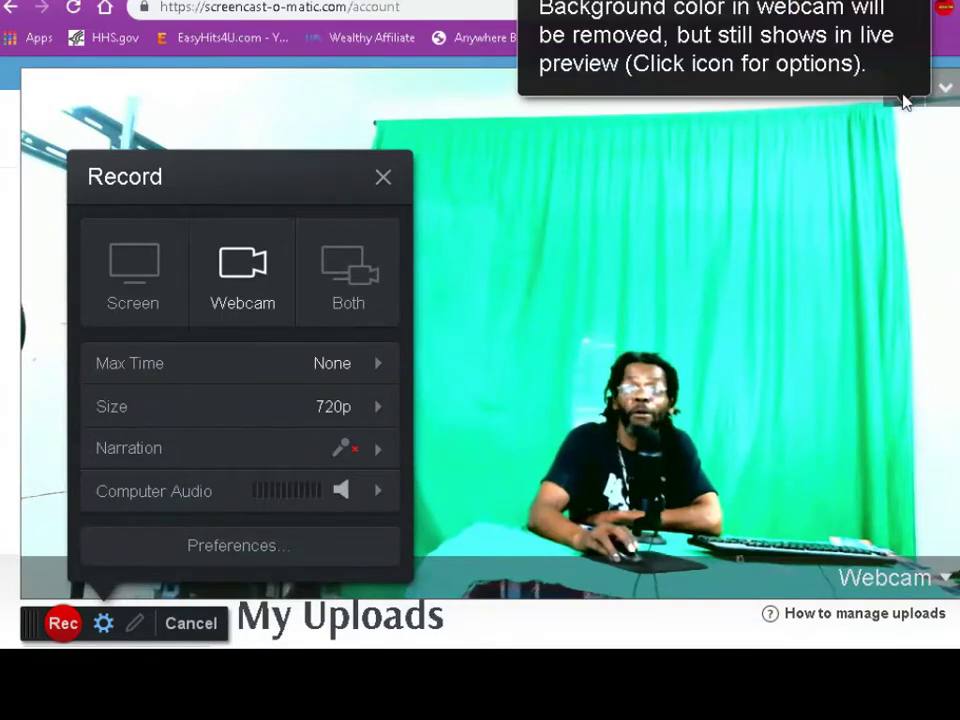
left_click(902, 90)
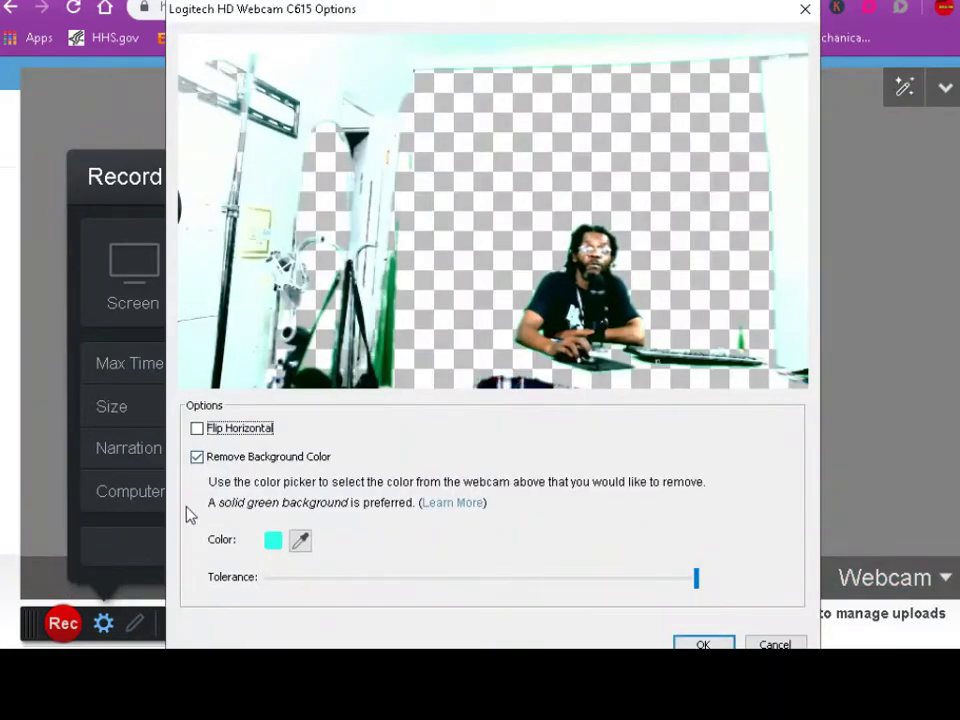
left_click(197, 458)
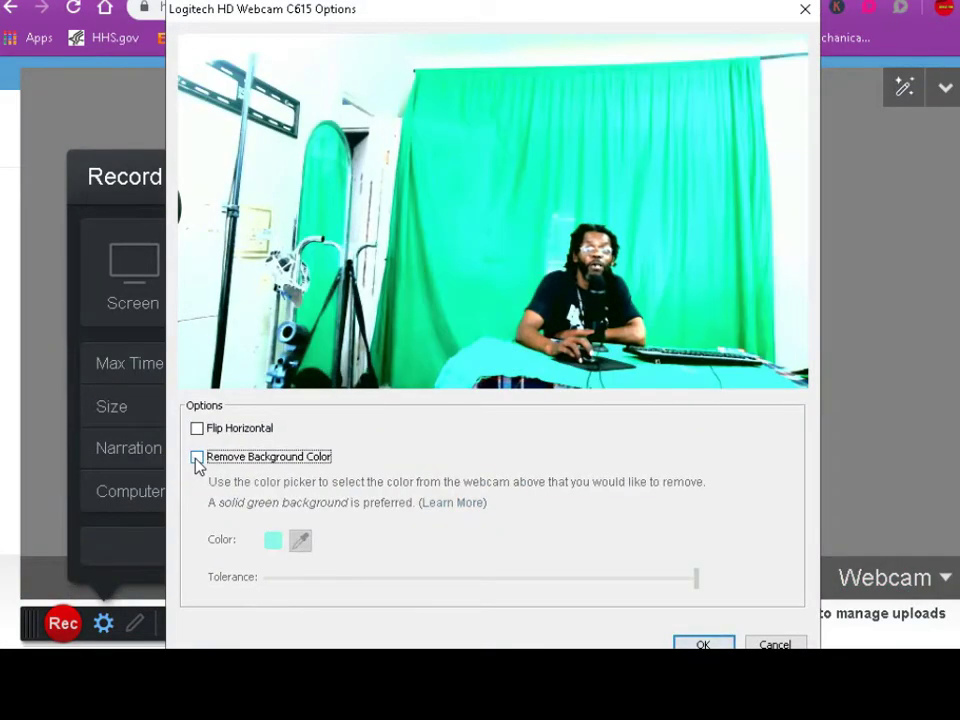
left_click(197, 458)
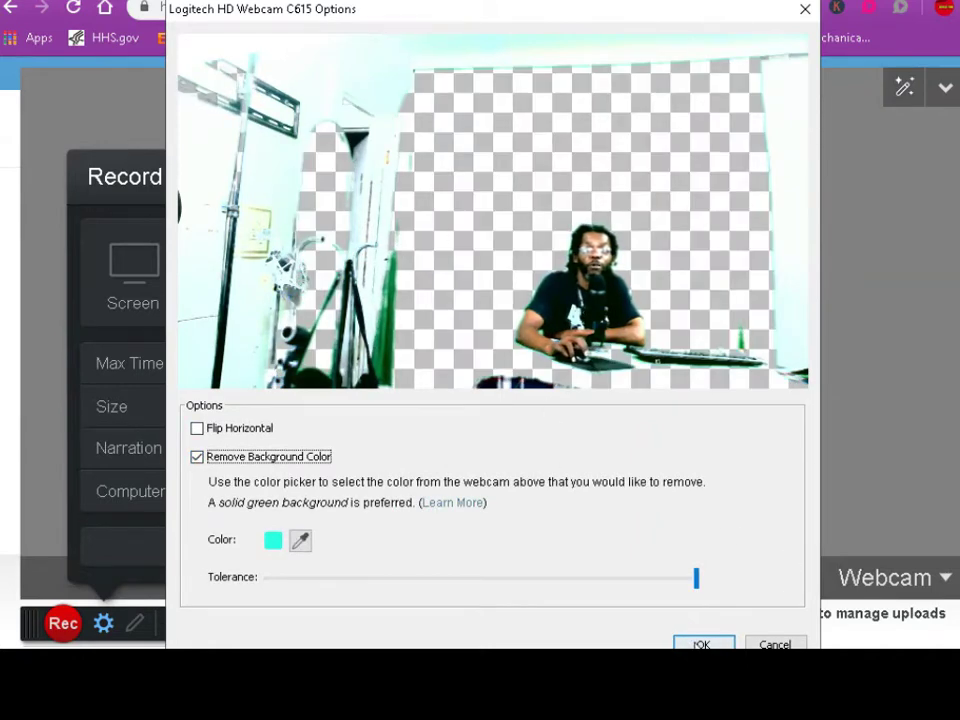
left_click(700, 644)
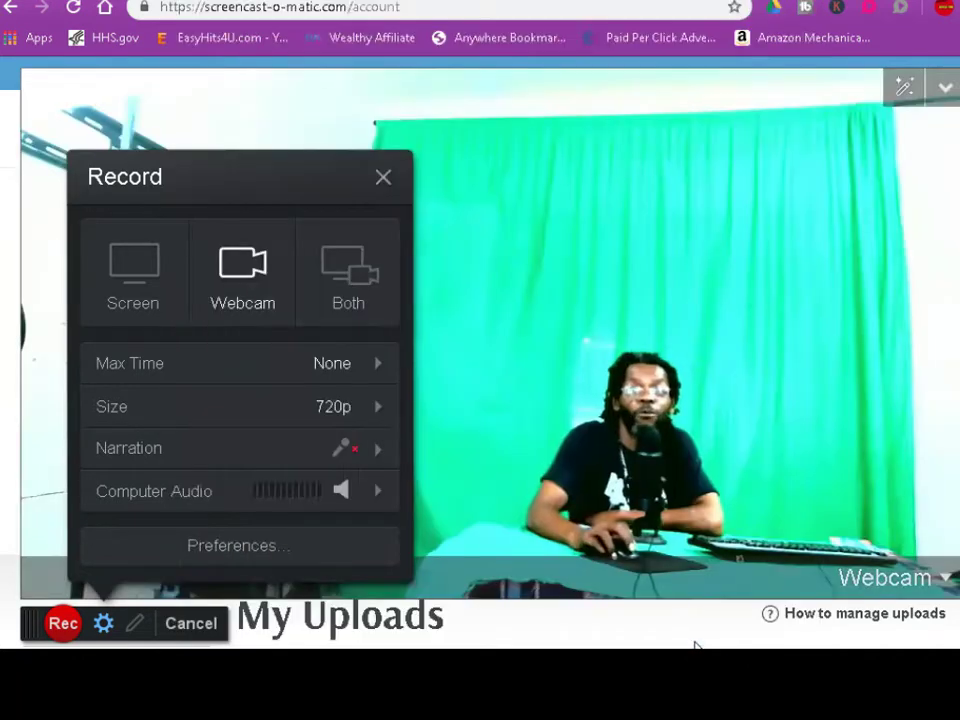
Set the recorder to Both screen and webcam and nudge the webcam over the Snappa canvas
left_click(128, 268)
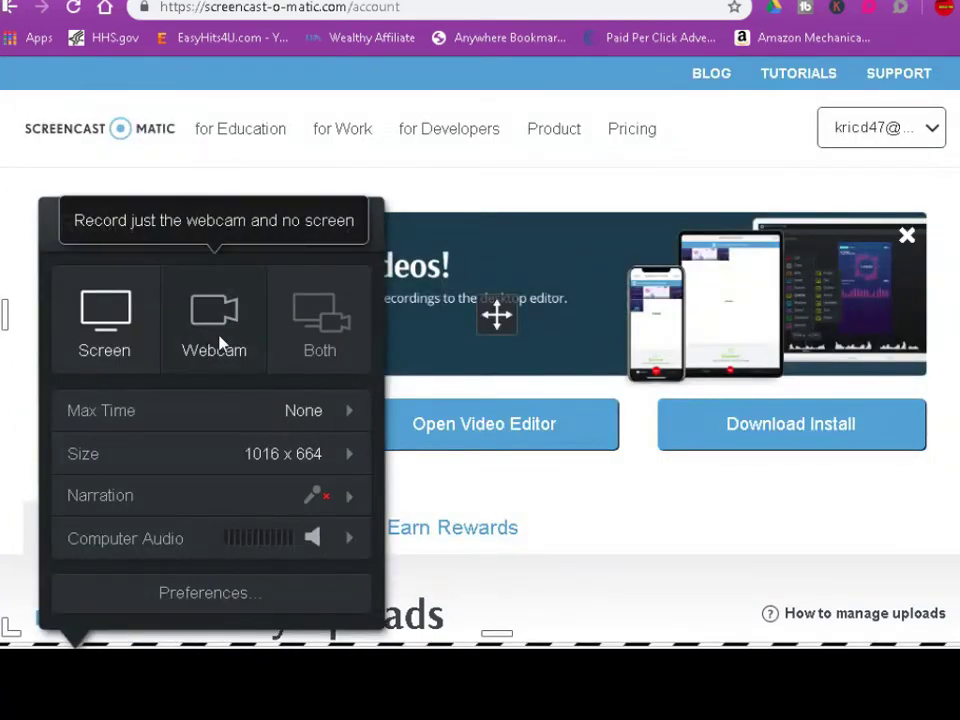
left_click(222, 343)
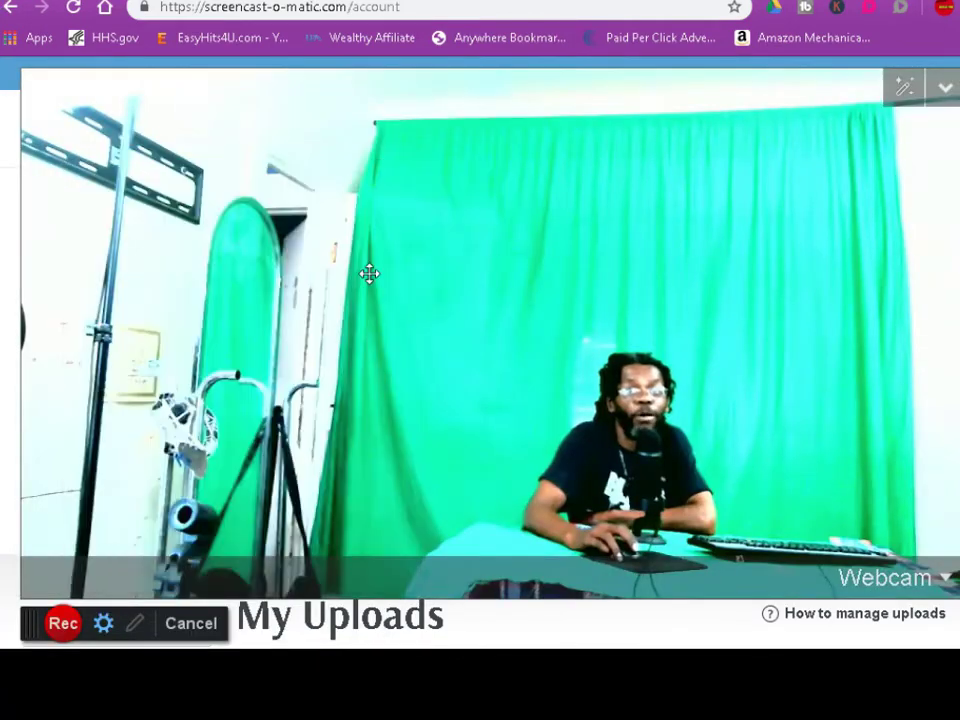
left_click(369, 273)
left_click(340, 315)
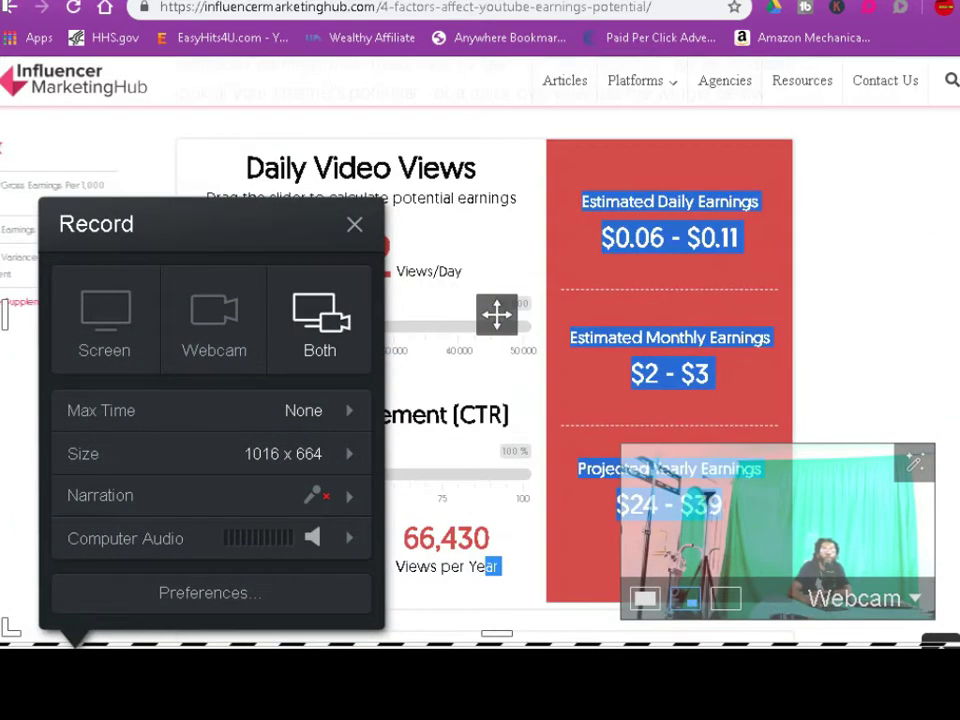
key("ctrl+Tab")
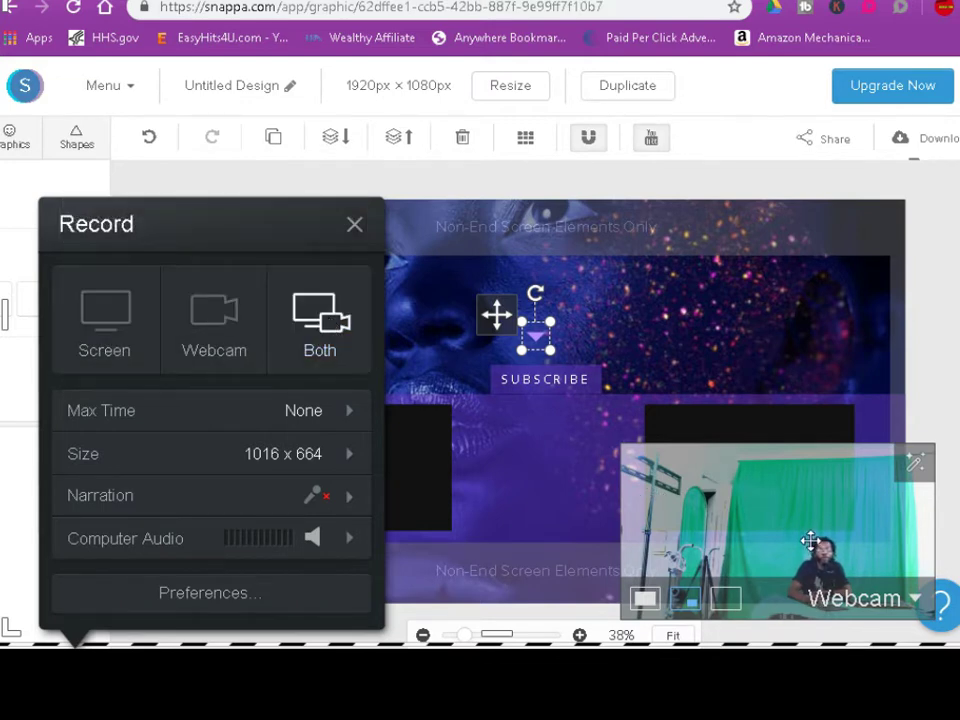
left_click_drag(810, 540, 775, 522)
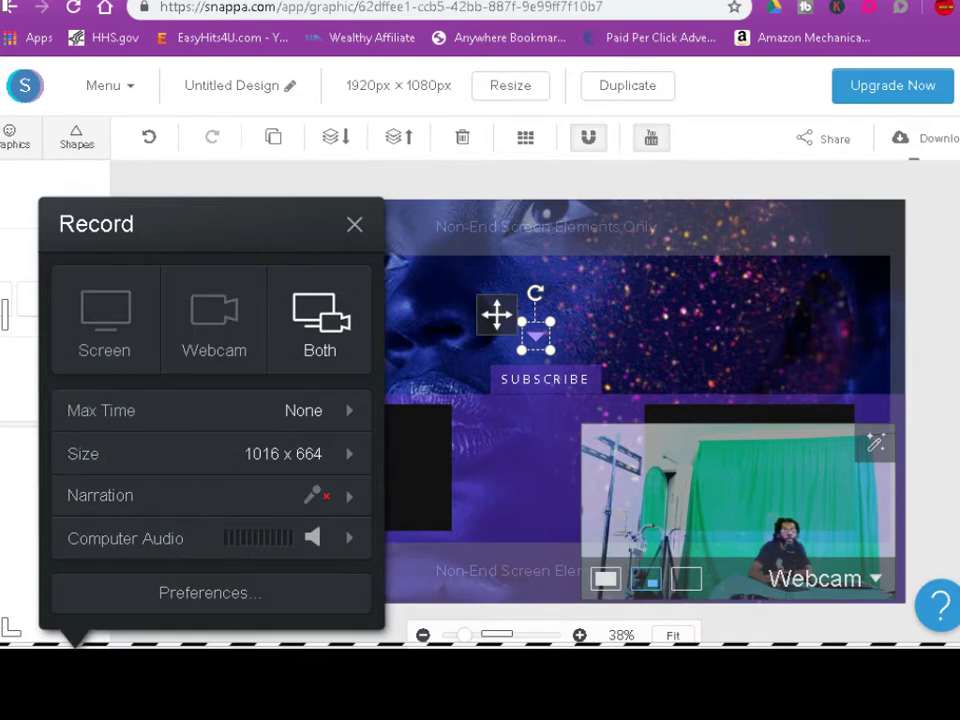
Reconfirm Remove Background Color in the webcam options and nudge the overlay slightly higher
left_click(877, 450)
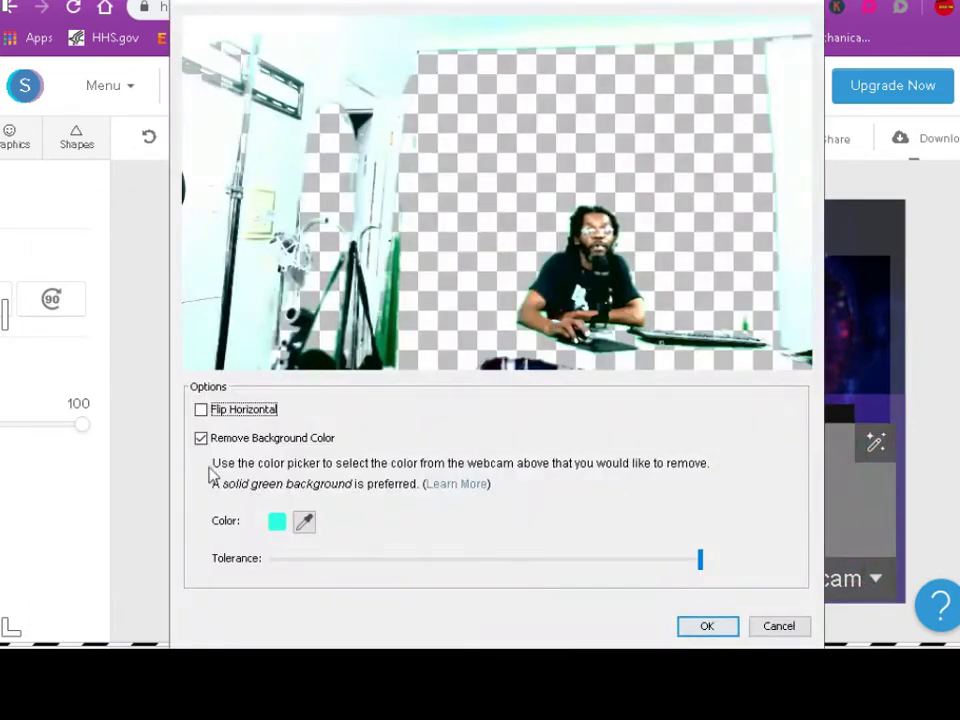
left_click(200, 440)
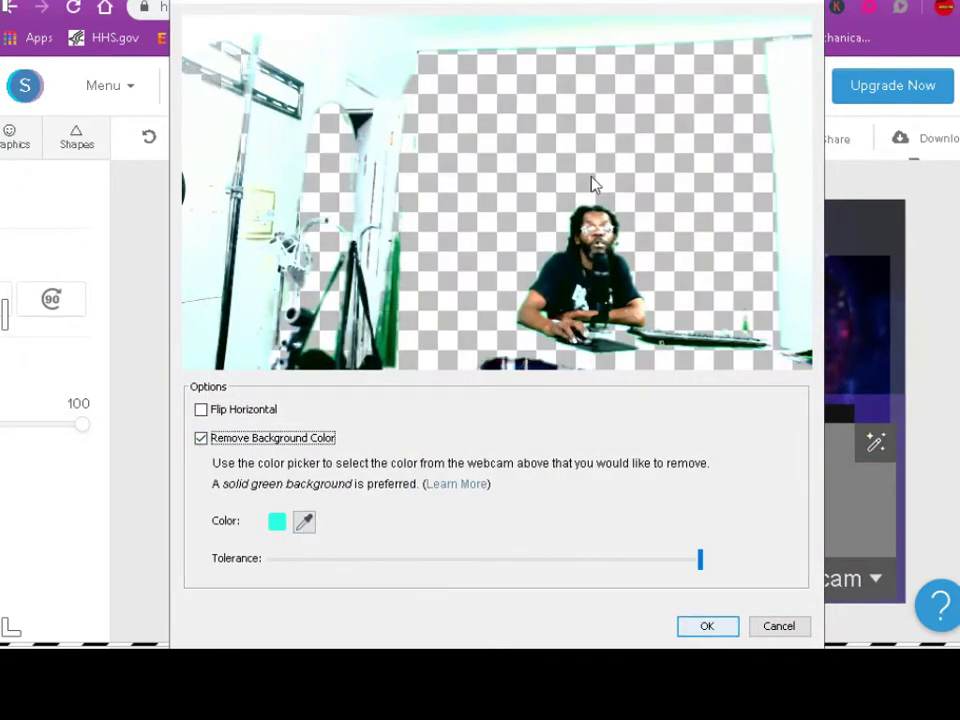
left_click(706, 626)
mouse_move(722, 521)
left_mouse_down()
mouse_move(720, 488)
mouse_move(730, 493)
left_mouse_up()
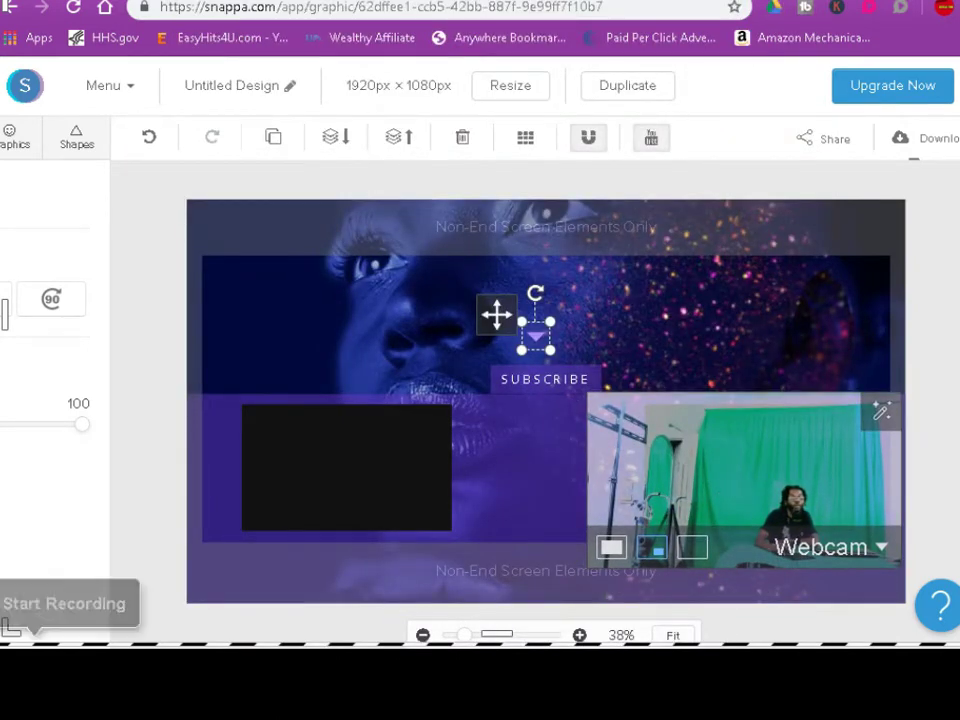
Record the Snappa design with the Alt+P hotkey, stopping to reach the What's Next options
key("alt+p")
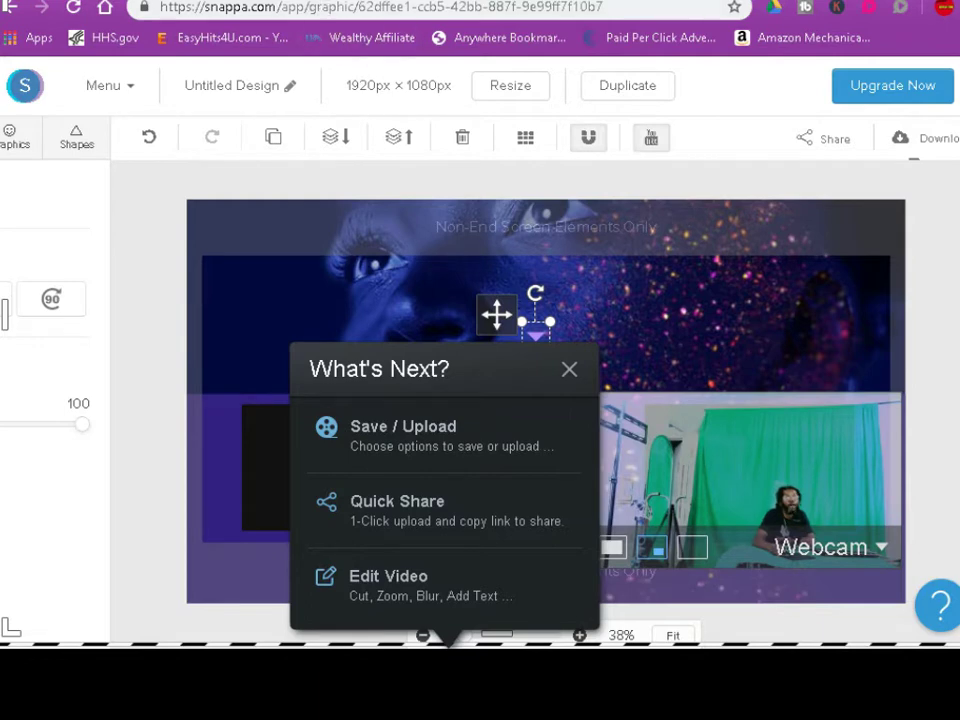
Enlarge the webcam overlay in the recording and move it slightly lower
key("ctrl+Tab")
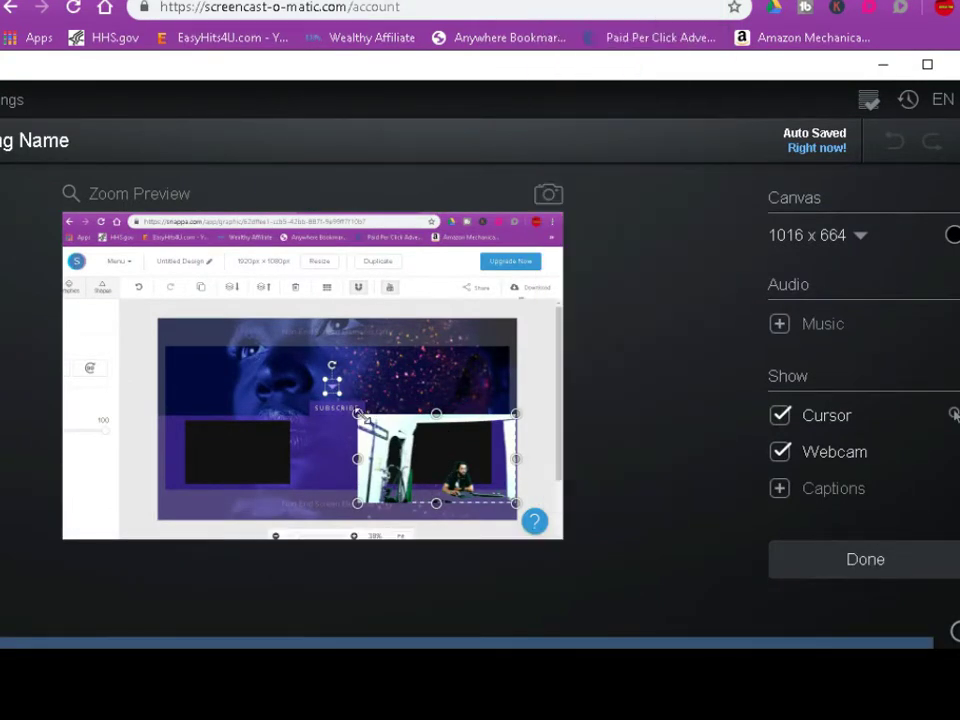
left_click_drag(365, 418, 245, 345)
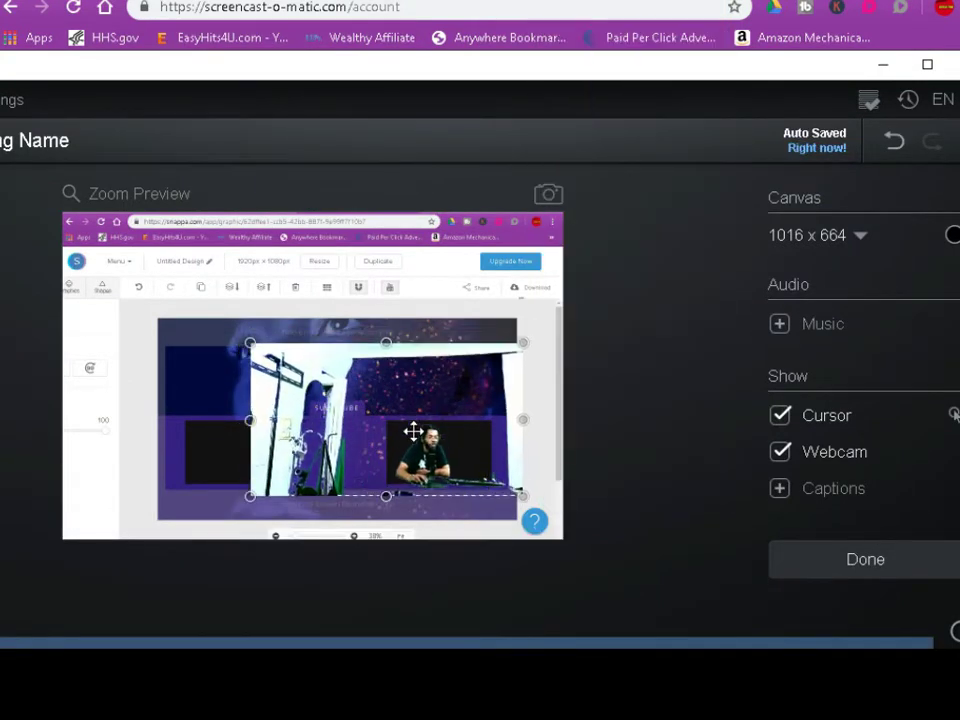
left_click_drag(410, 426, 408, 446)
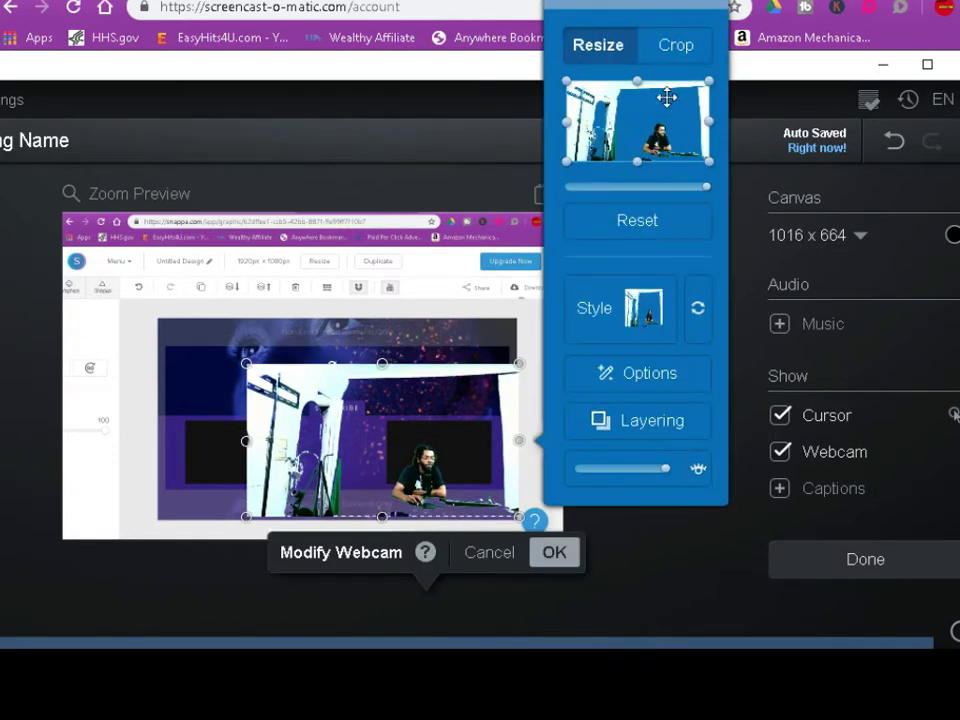
Crop the webcam footage inward from the left, top and right sides
left_click(676, 45)
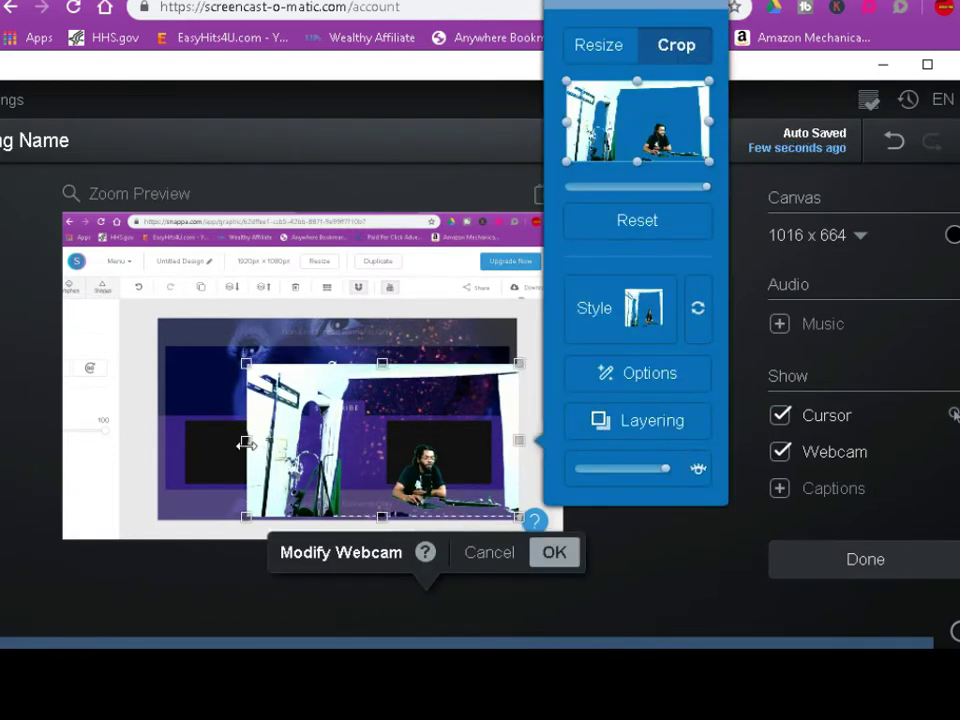
left_click_drag(250, 442, 393, 424)
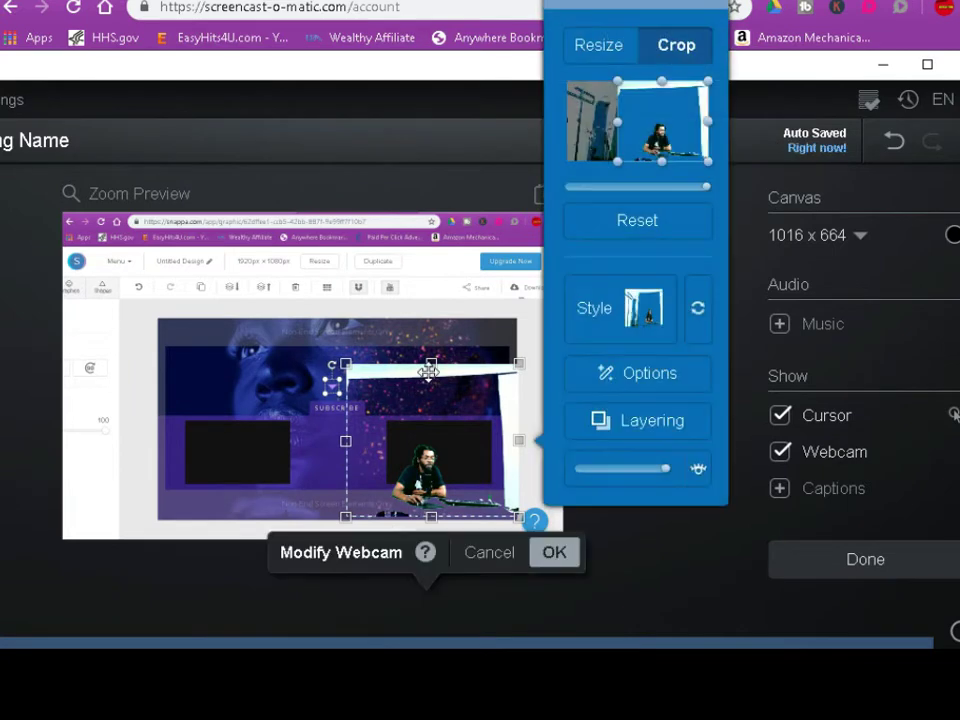
left_click_drag(431, 364, 431, 408)
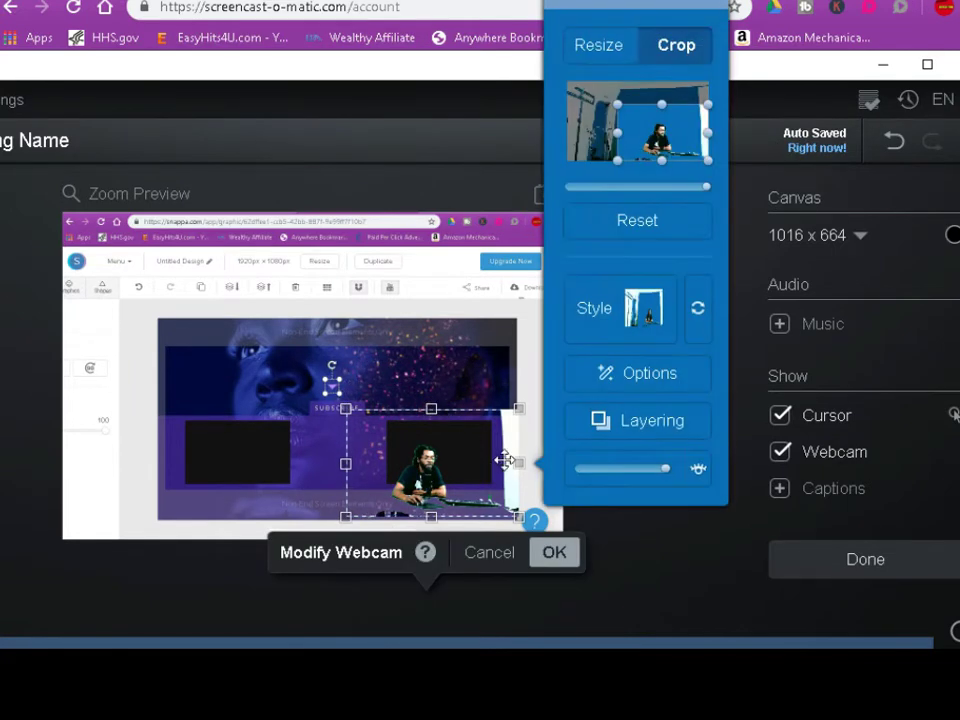
left_click_drag(522, 462, 480, 462)
mouse_move(400, 495)
left_mouse_down()
mouse_move(427, 497)
mouse_move(415, 494)
left_mouse_up()
left_click_drag(367, 411, 374, 413)
Enlarge the cropped webcam toward the upper left and shift it slightly right
left_click(575, 44)
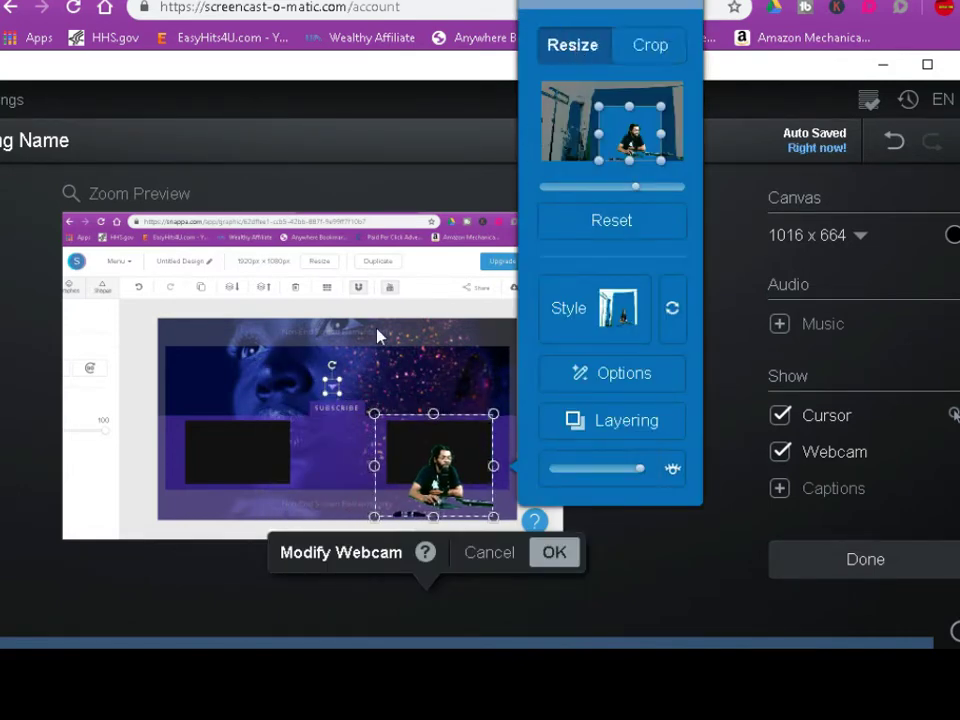
left_click_drag(374, 413, 300, 349)
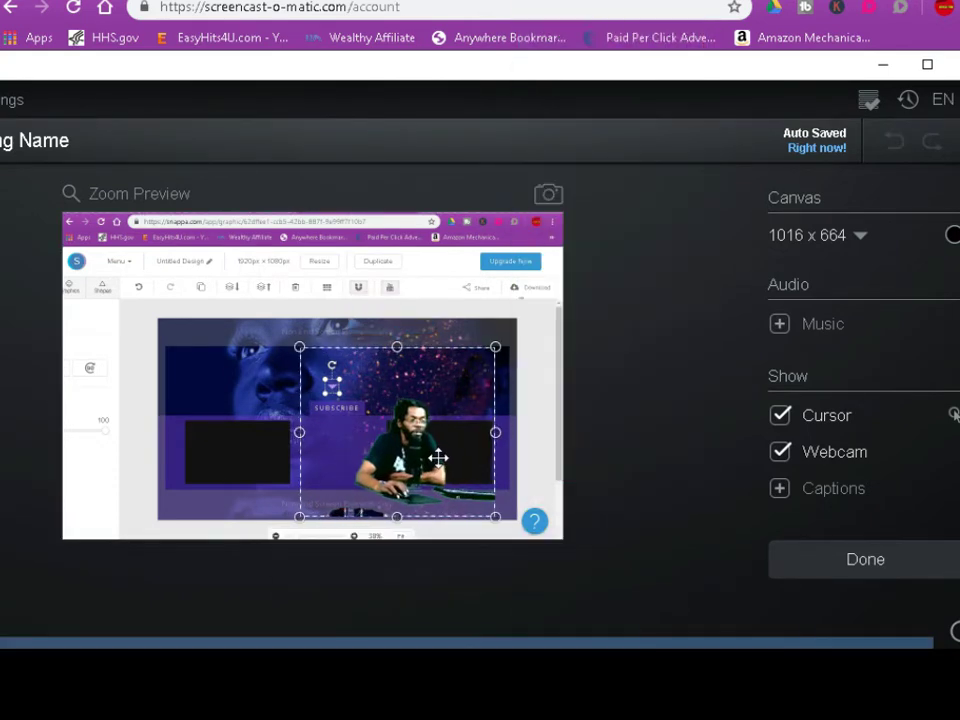
left_click_drag(395, 437, 411, 437)
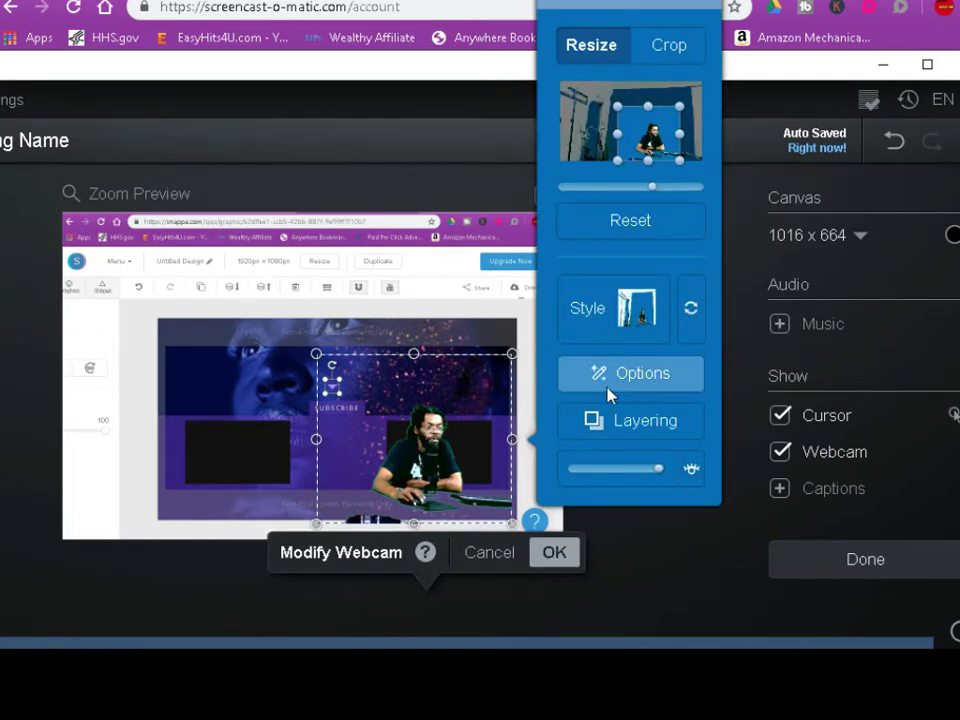
Set webcam background-removal tolerance to about 54%, then close Options and the Modify Webcam bar
left_click(617, 384)
mouse_move(740, 432)
left_mouse_down()
mouse_move(728, 436)
mouse_move(745, 439)
left_mouse_up()
left_click(666, 476)
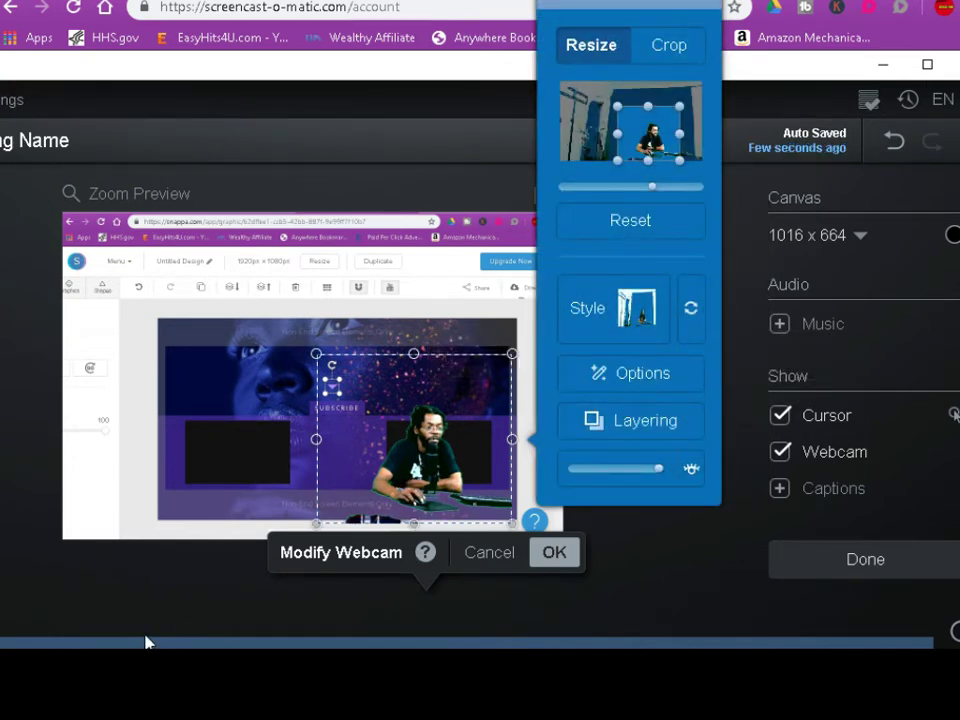
key("Escape")
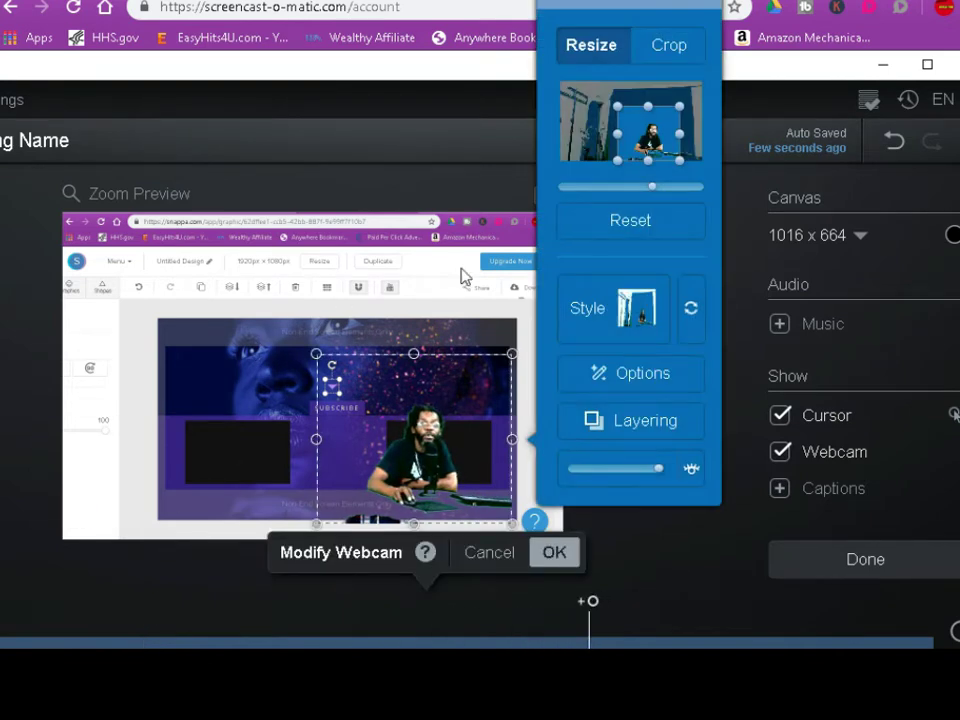
left_click(655, 578)
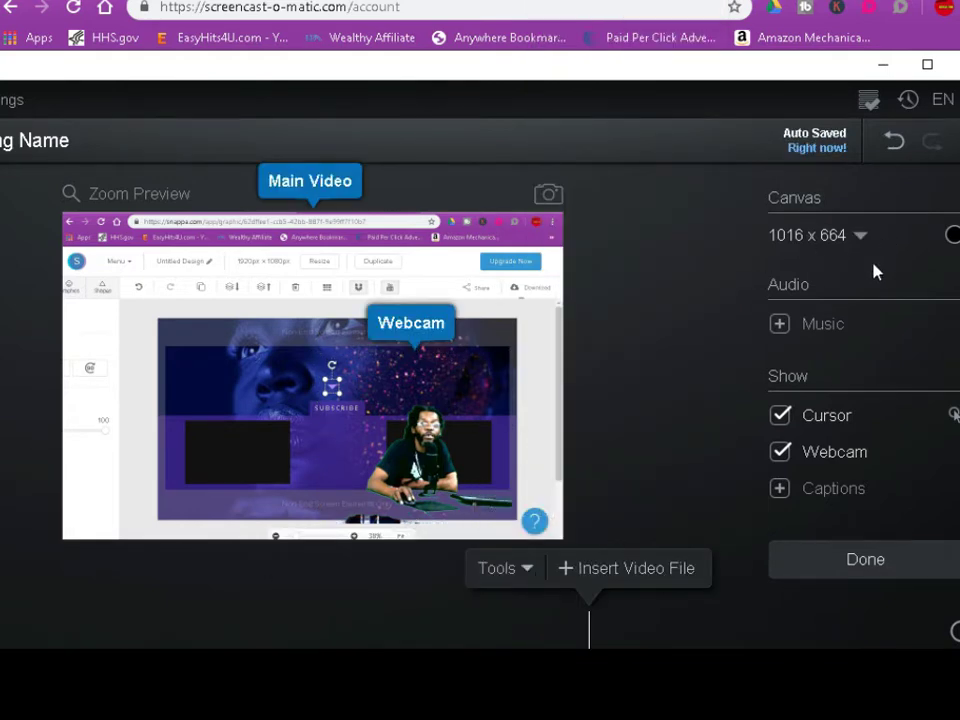
left_click(783, 328)
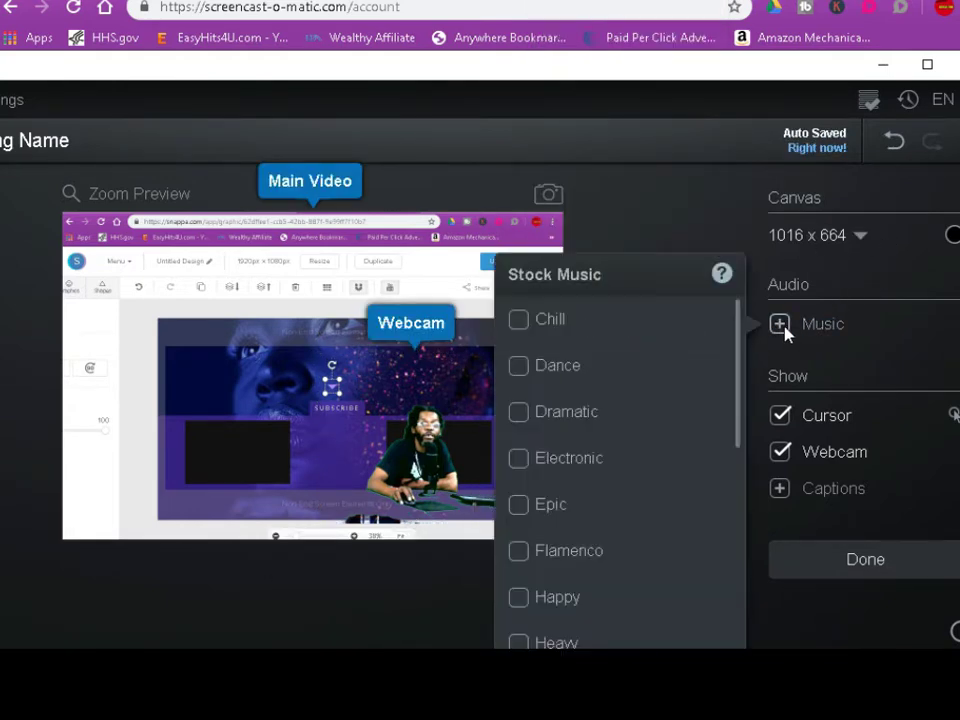
left_click(705, 368)
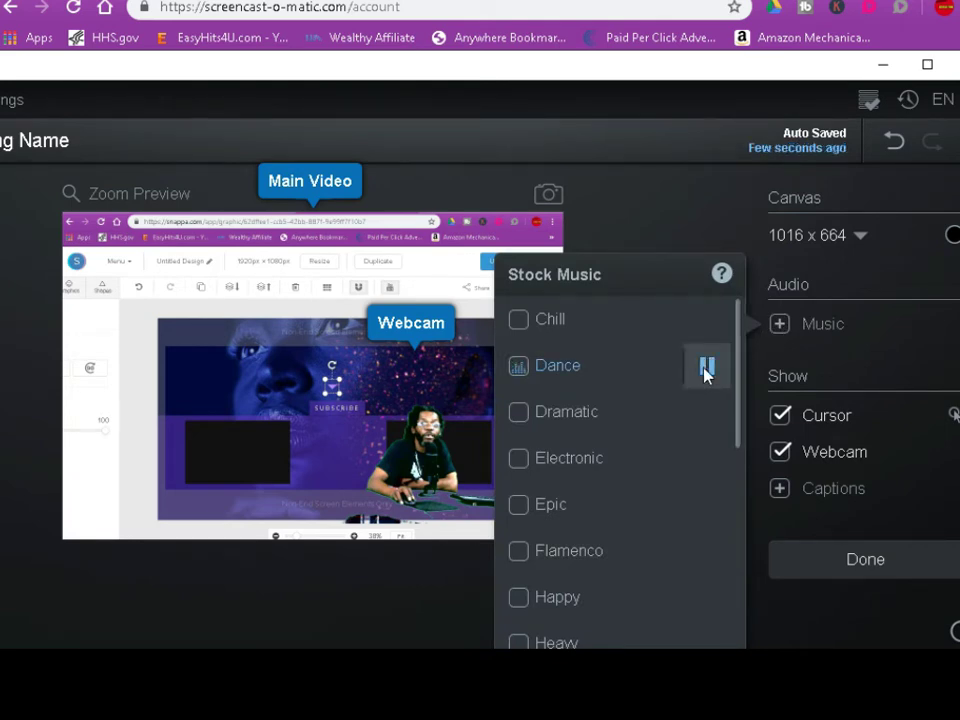
left_click(705, 370)
left_click(705, 414)
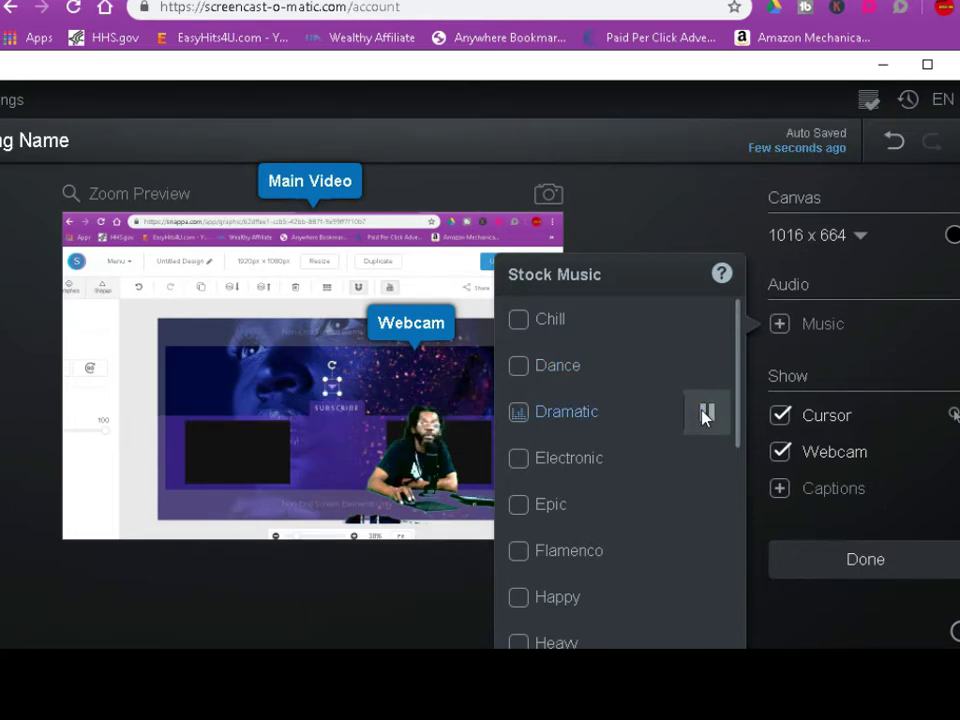
left_click(705, 414)
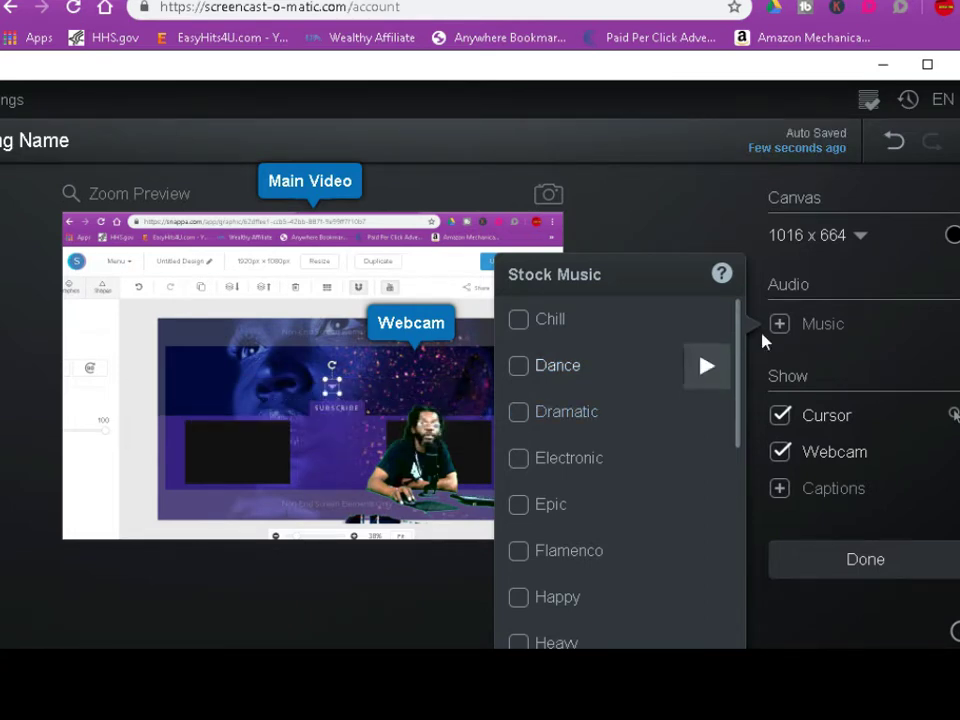
left_click(779, 323)
left_click(678, 150)
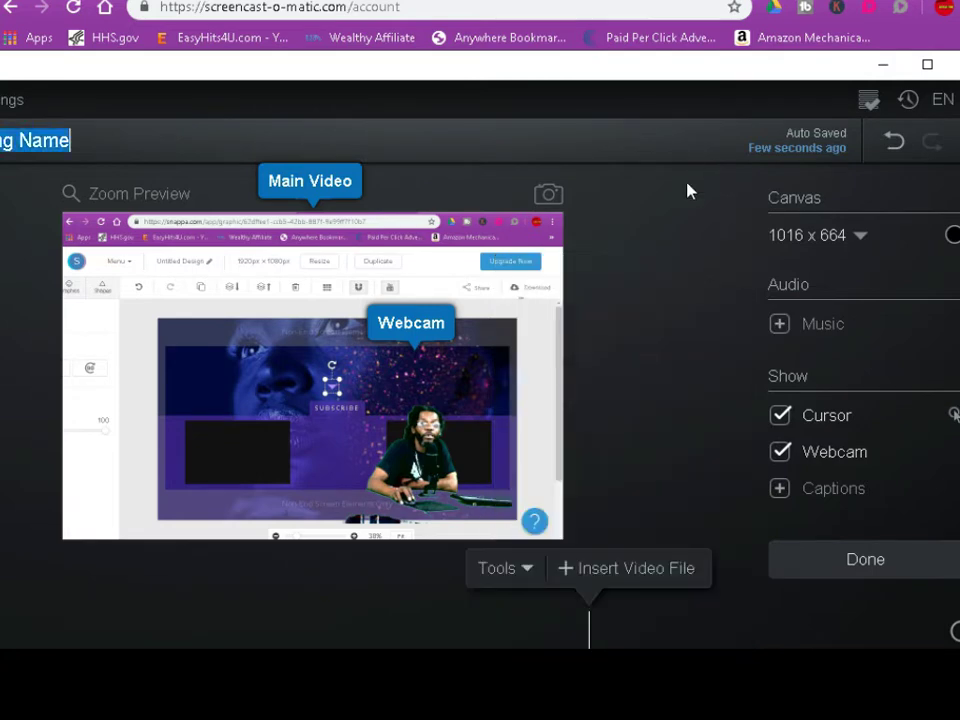
left_click(622, 577)
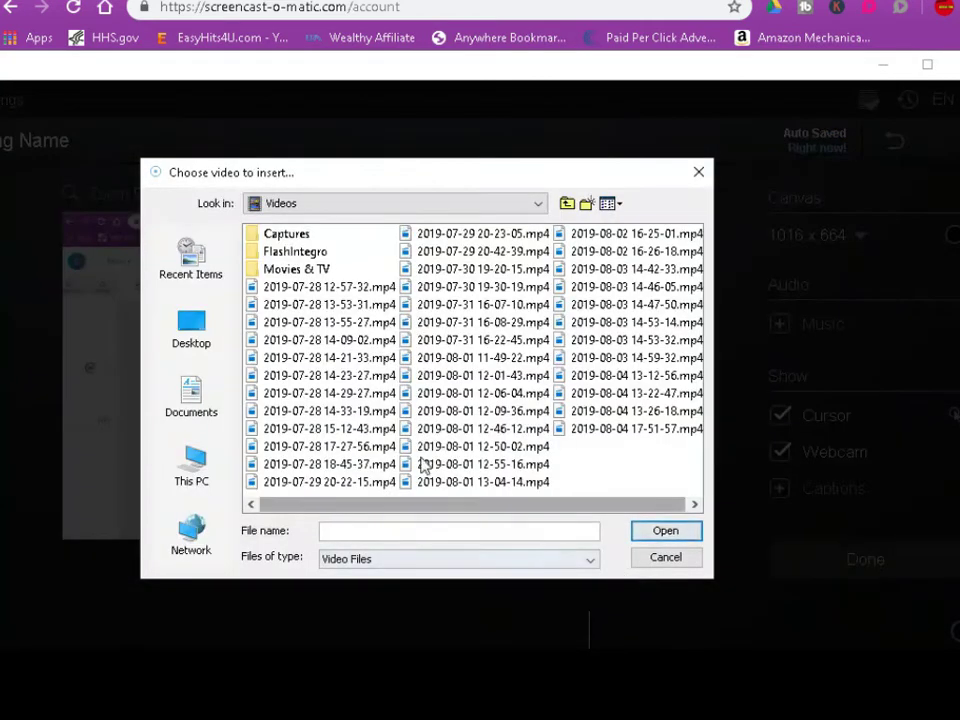
double_click(385, 413)
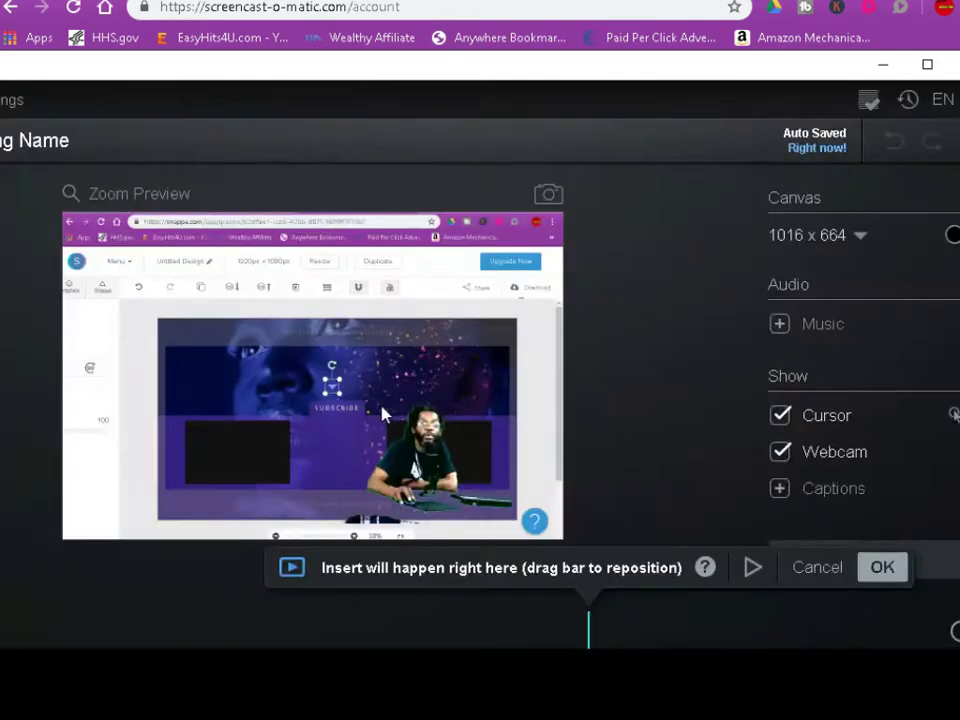
left_click(752, 568)
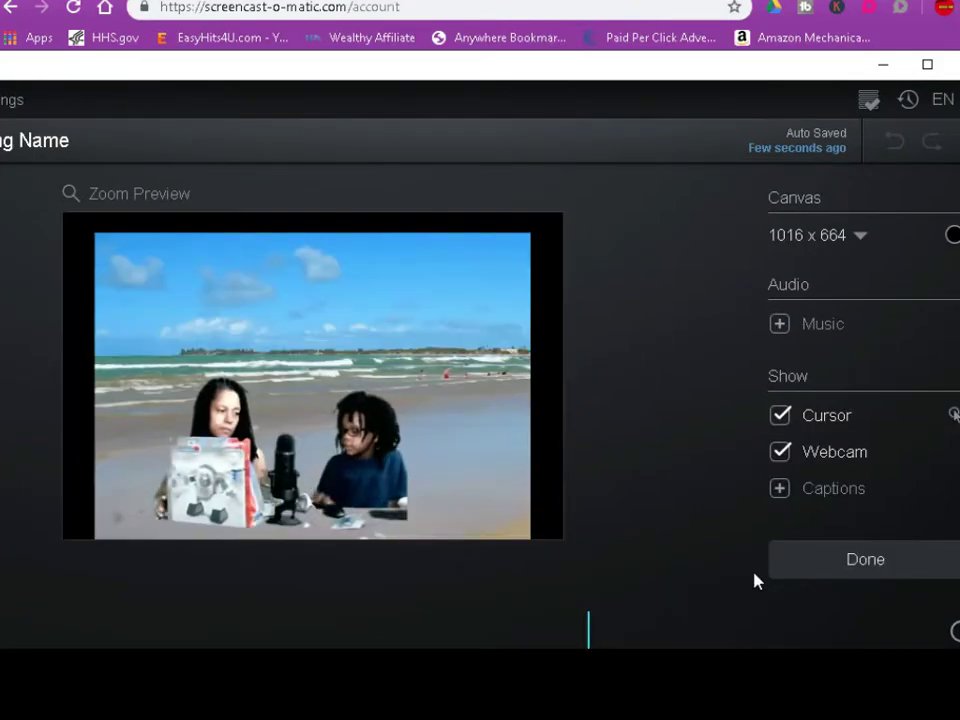
Finish editing so the beach clip insertion is applied and the recording's options appear
left_click(864, 574)
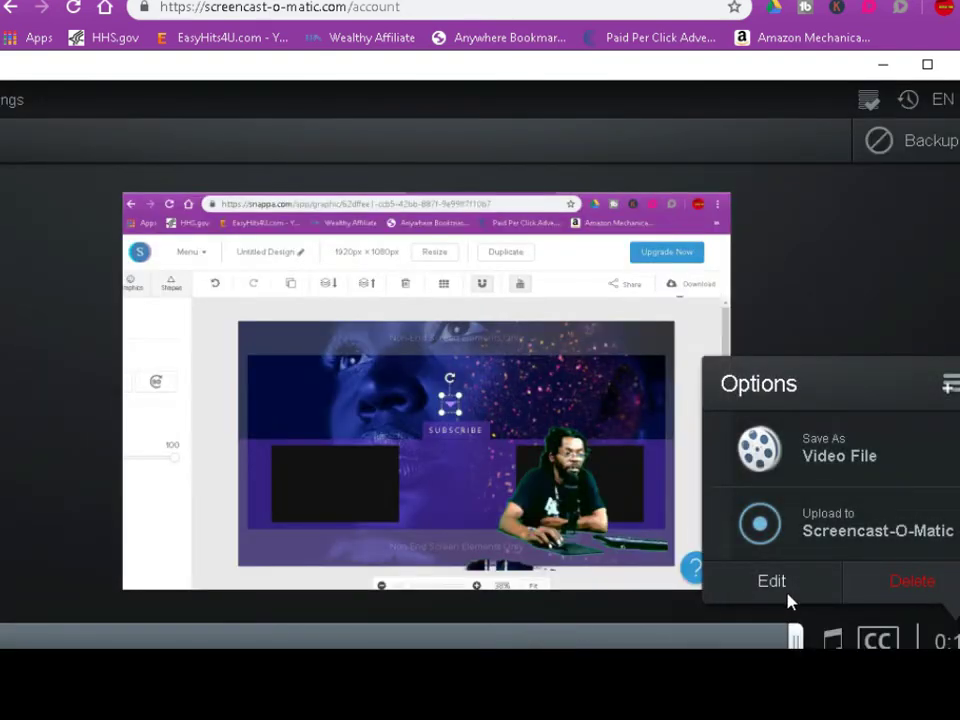
Delete the recording, then relaunch the recorder with the webcam preview in the bottom-right corner
left_click(882, 586)
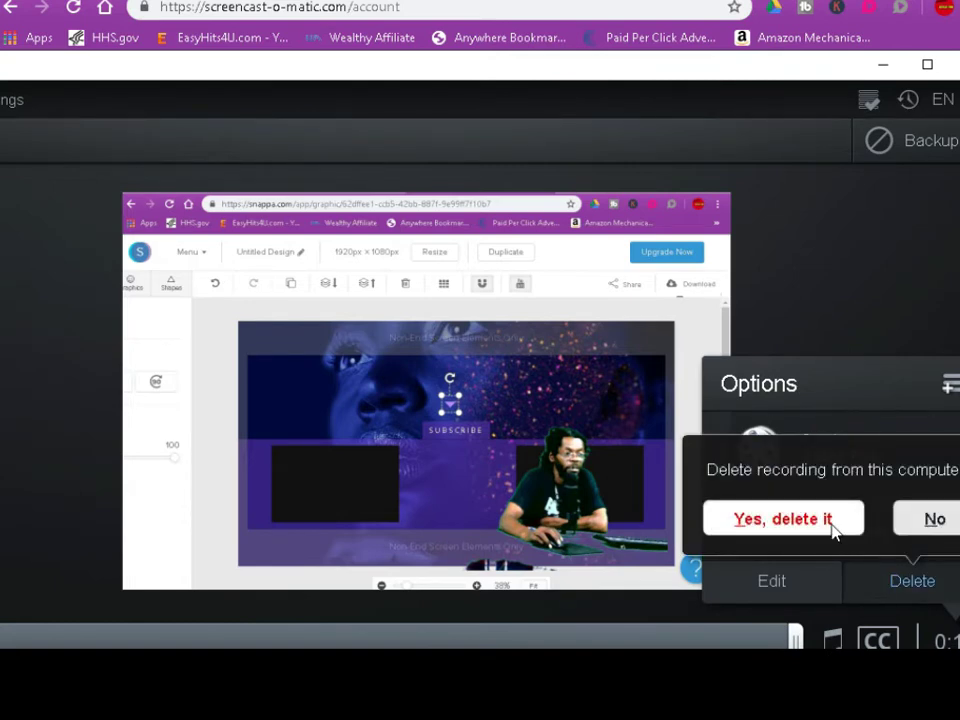
left_click(831, 520)
left_click(728, 143)
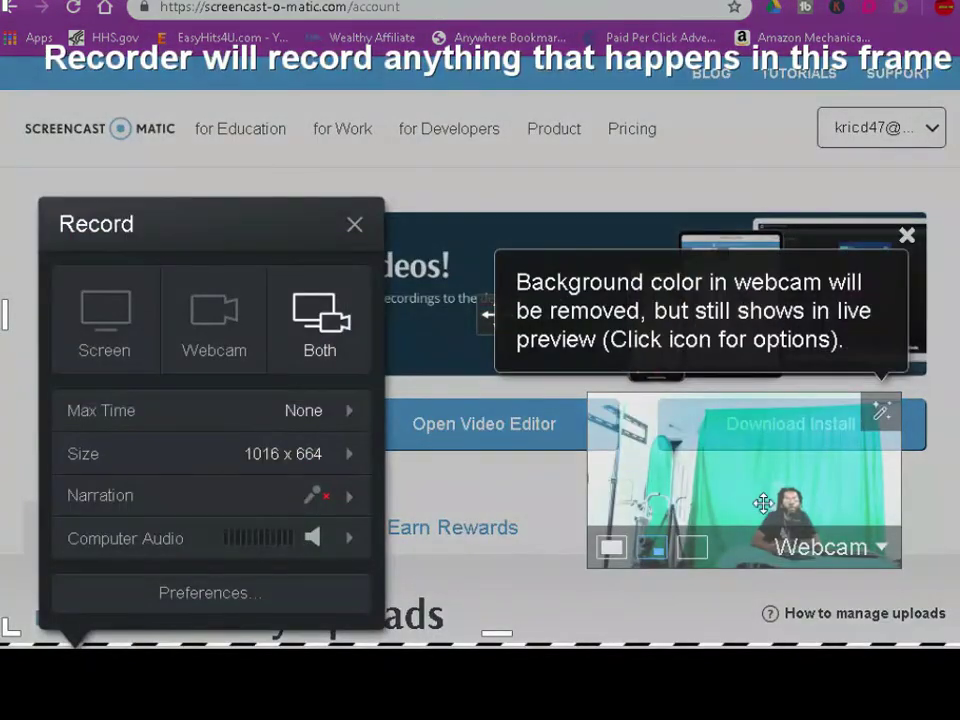
left_click_drag(763, 502, 818, 562)
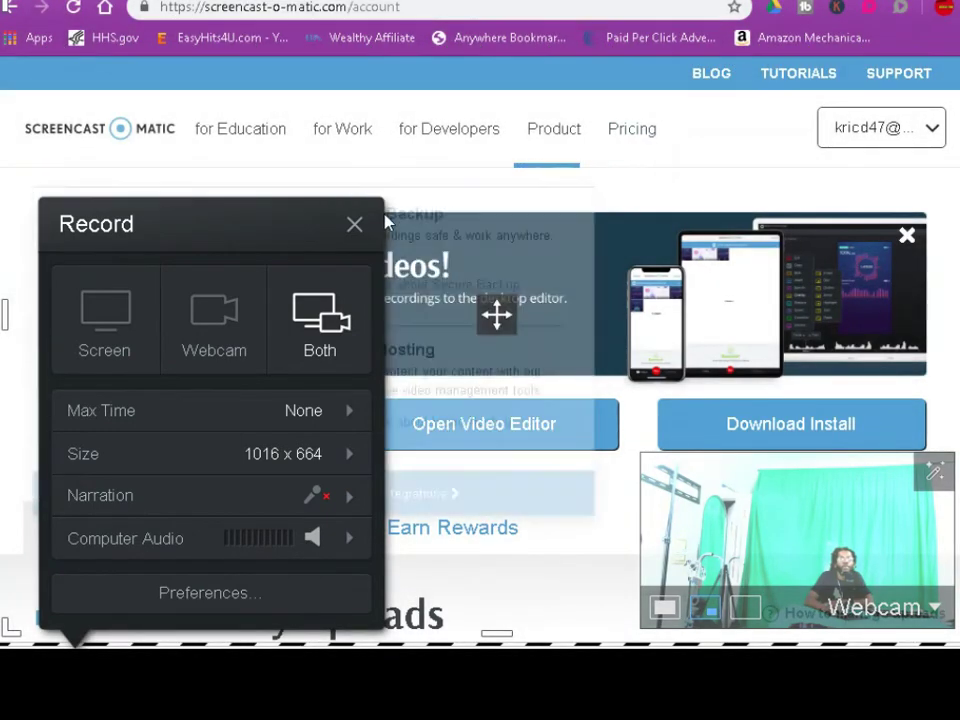
left_click(356, 226)
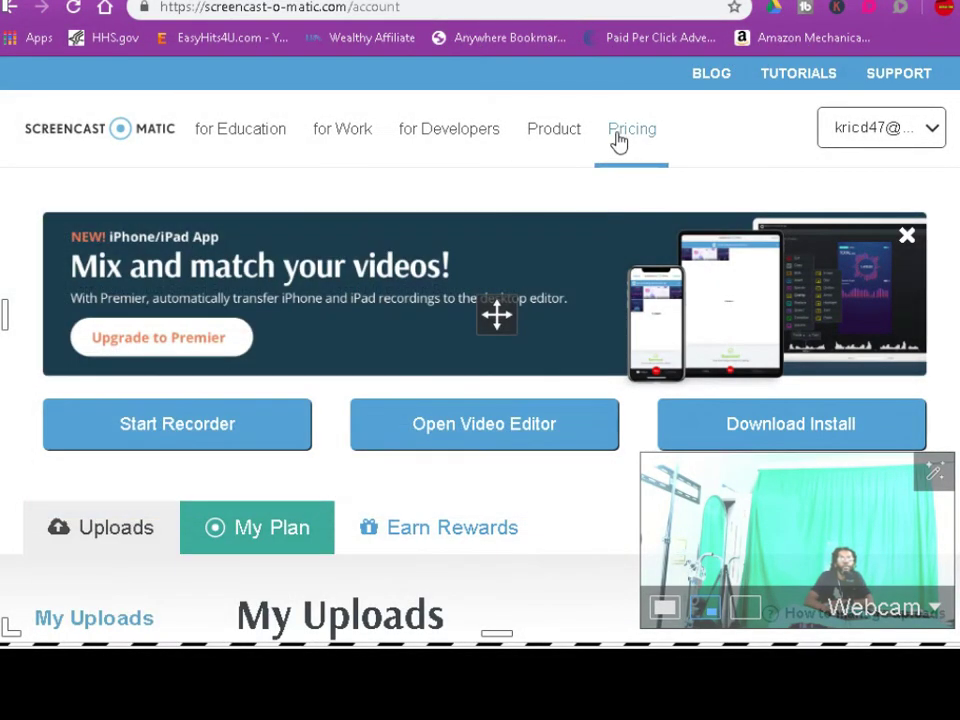
left_click(617, 140)
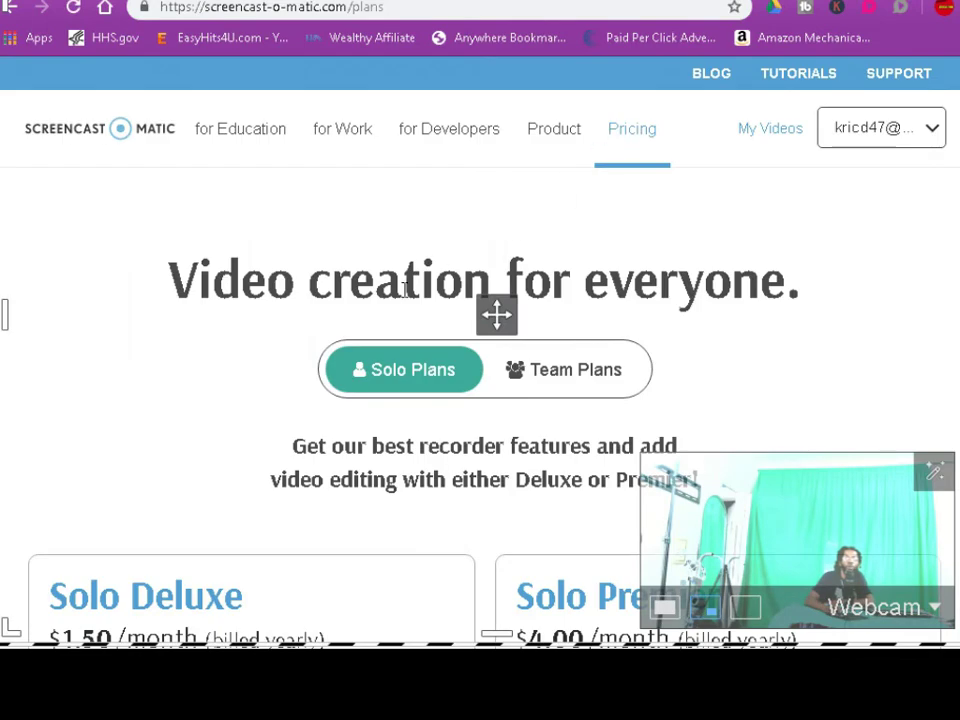
scroll(333, 321, "down", 3)
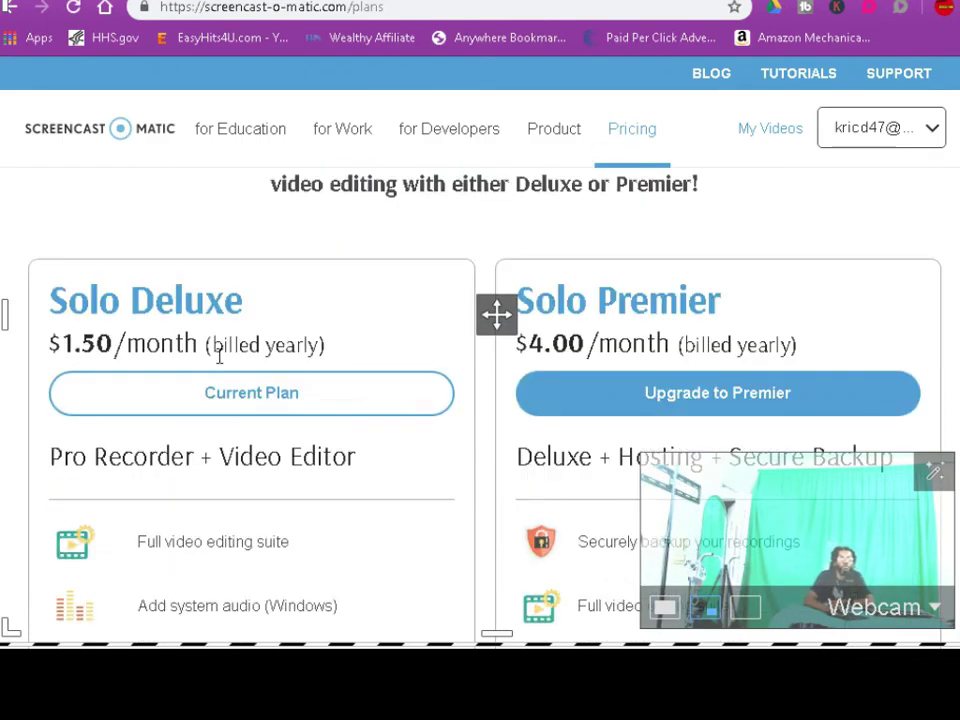
scroll(219, 355, "down", 1)
scroll(216, 362, "up", 4)
scroll(221, 365, "down", 2)
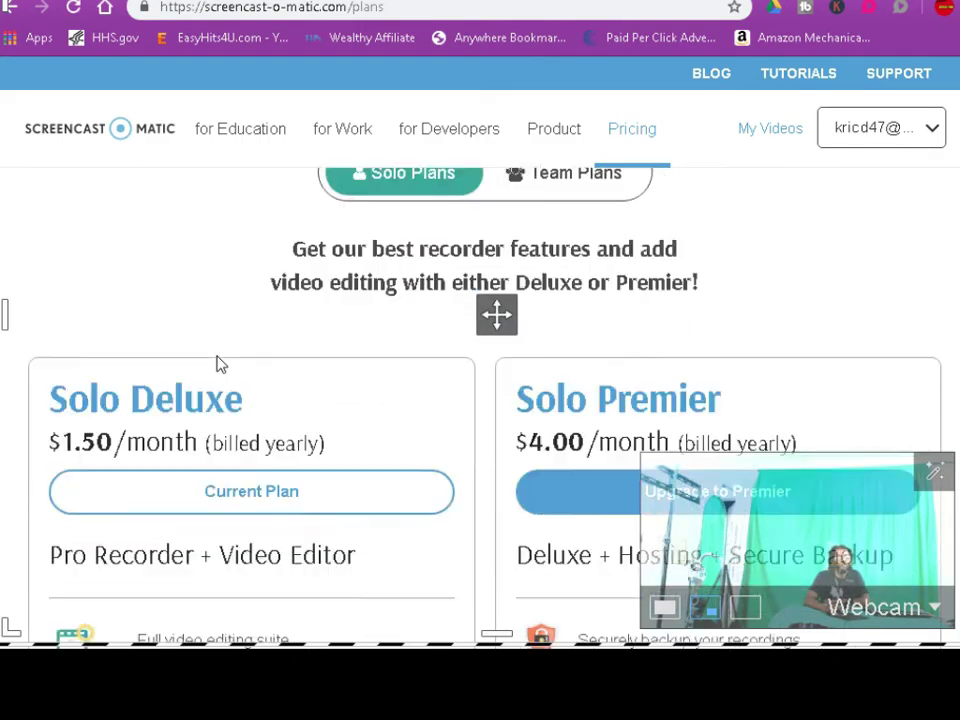
scroll(218, 358, "down", 1)
scroll(312, 366, "up", 3)
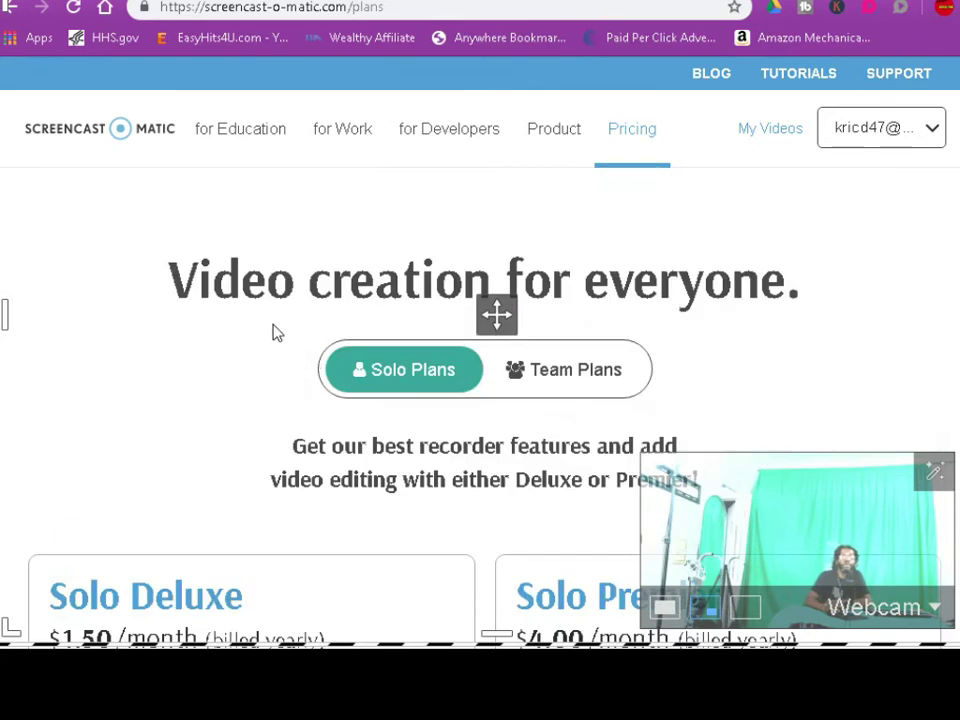
scroll(184, 406, "down", 1)
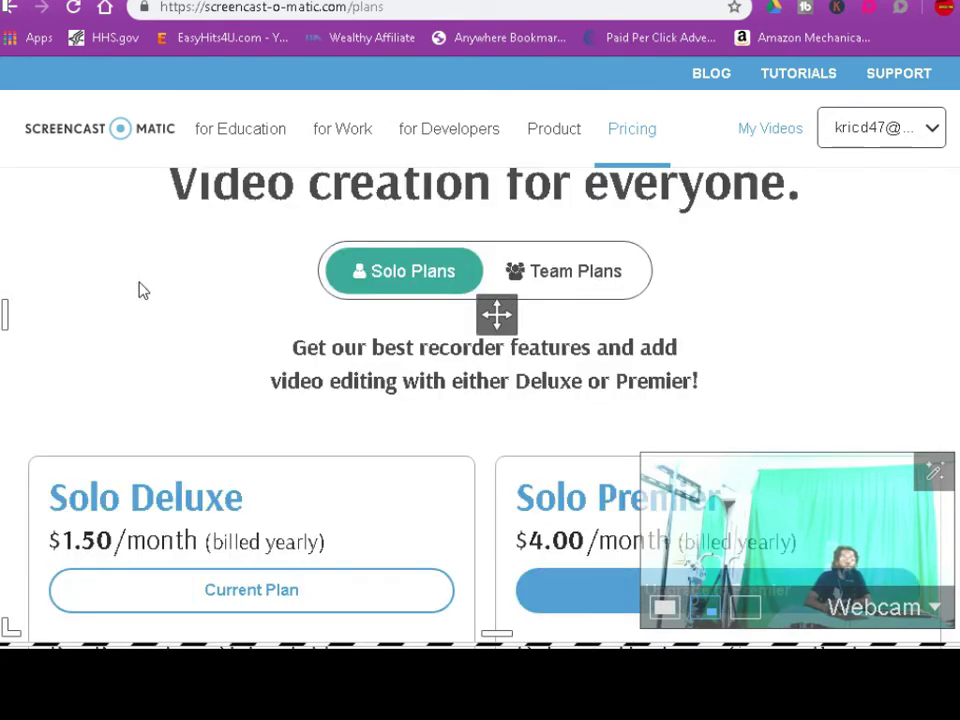
scroll(143, 290, "down", 2)
scroll(143, 290, "down", 2)
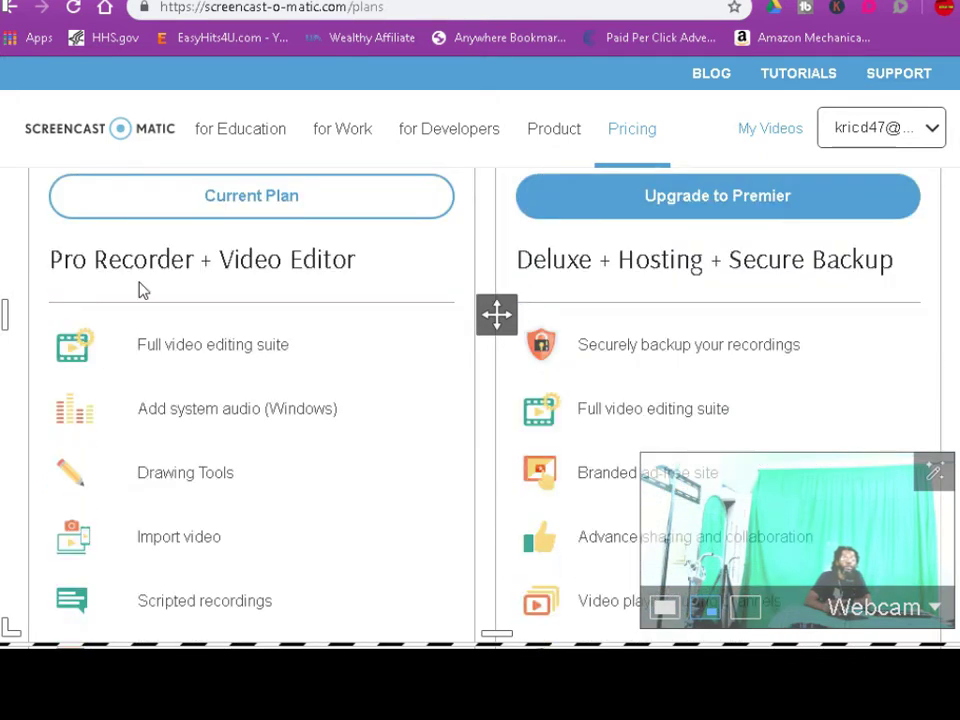
scroll(295, 383, "down", 1)
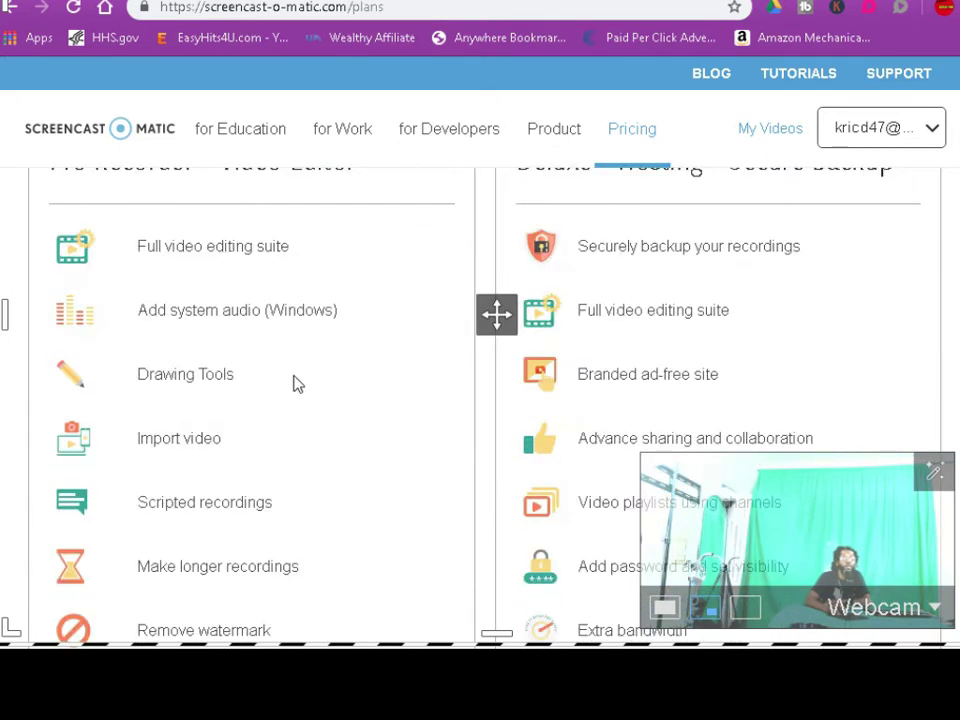
scroll(335, 376, "down", 1)
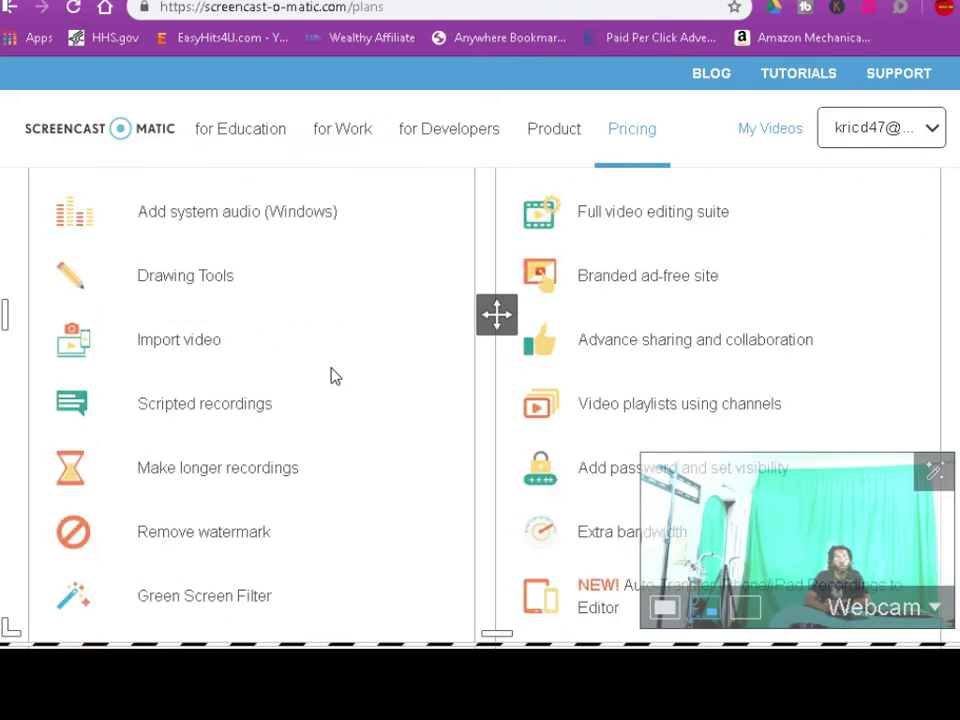
scroll(335, 376, "down", 1)
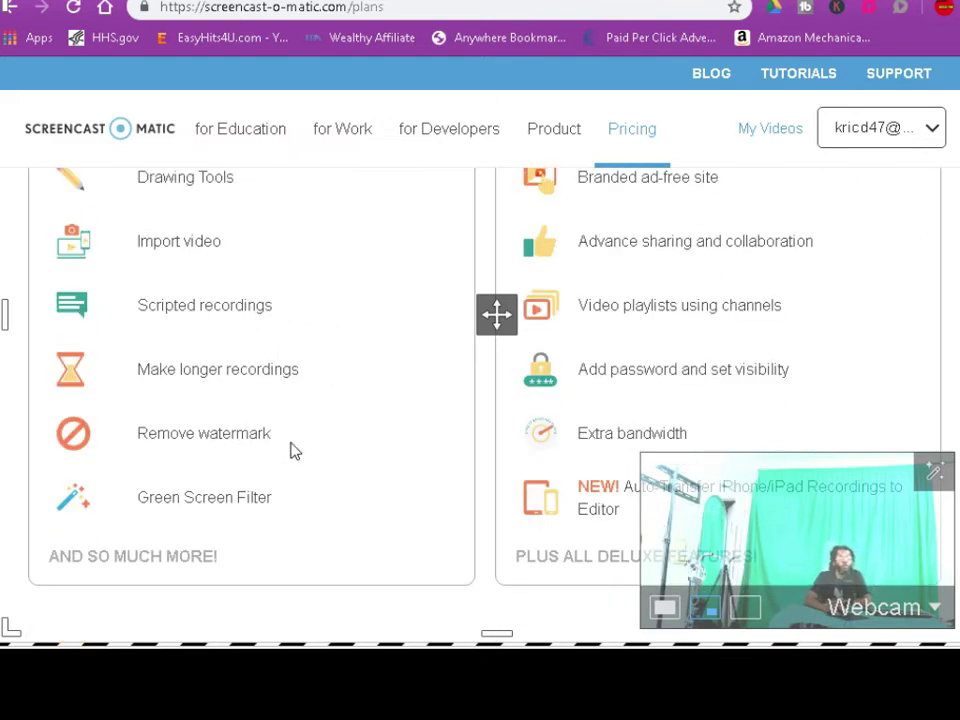
scroll(305, 475, "down", 3)
scroll(313, 469, "down", 2)
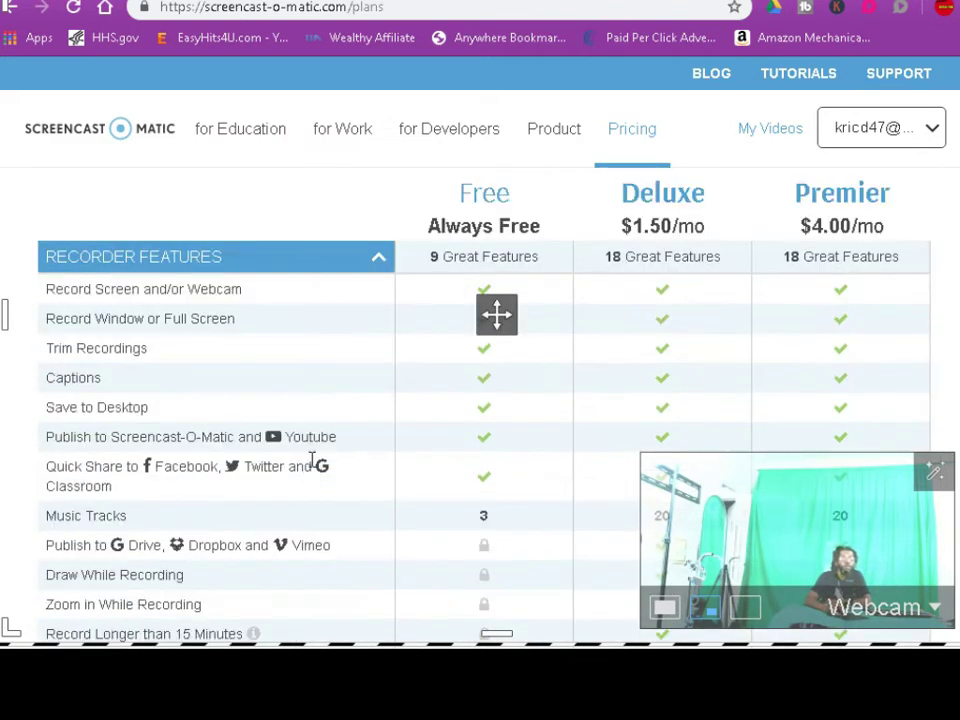
scroll(313, 464, "up", 5)
scroll(313, 452, "up", 8)
scroll(315, 446, "up", 2)
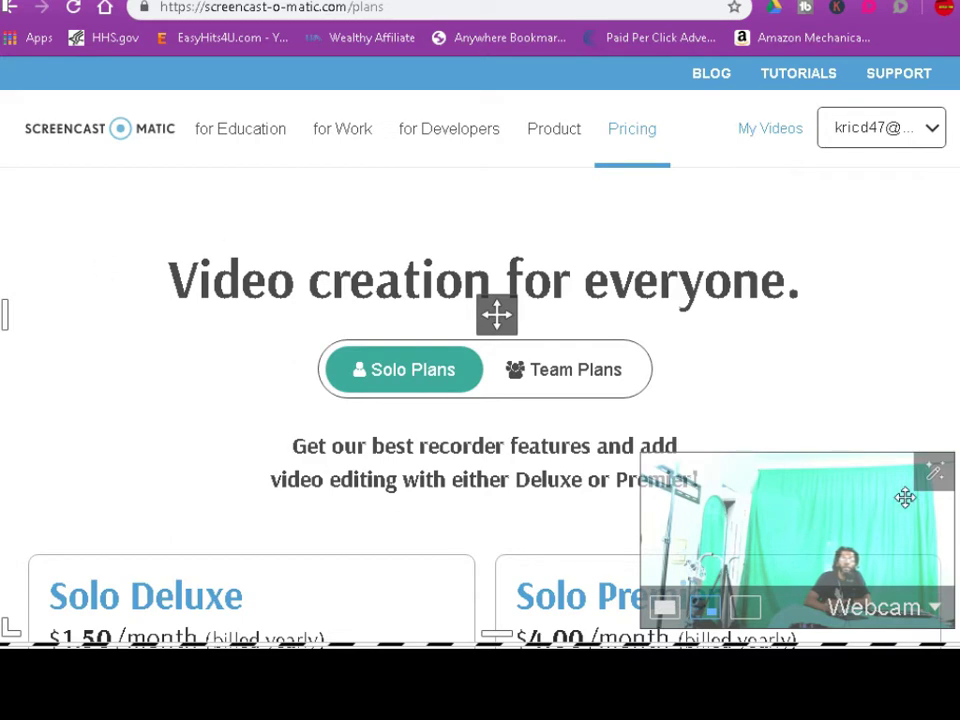
Toggle webcam Remove Background Color off and back on, nudge Tolerance, and accept
left_click(933, 472)
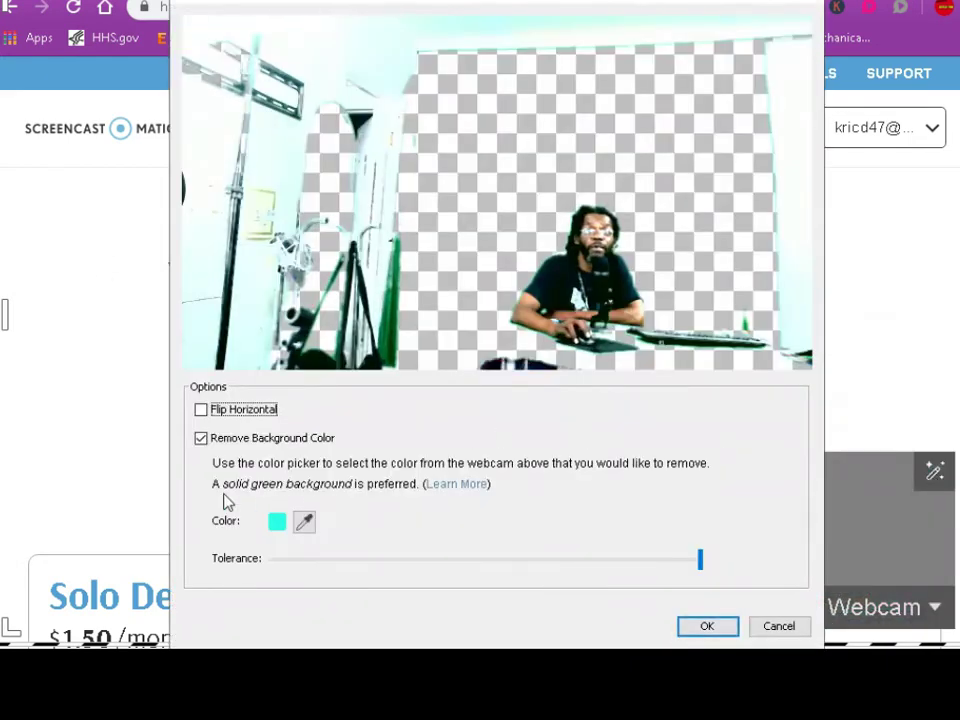
left_click(201, 440)
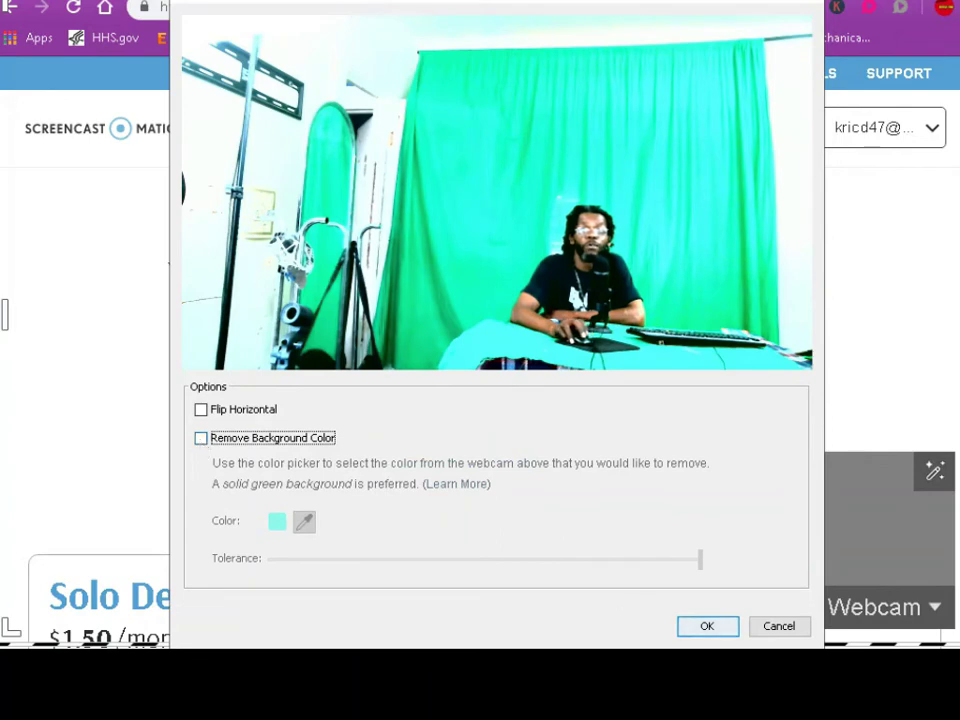
left_click(201, 440)
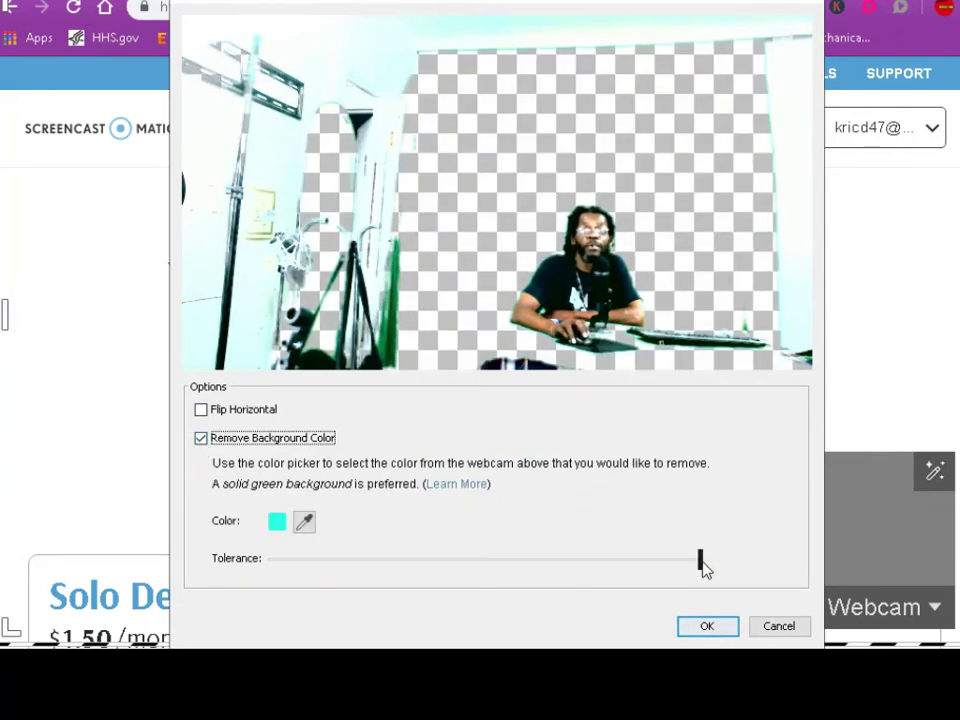
mouse_move(704, 566)
left_mouse_down()
mouse_move(598, 561)
mouse_move(713, 566)
left_mouse_up()
left_click(707, 626)
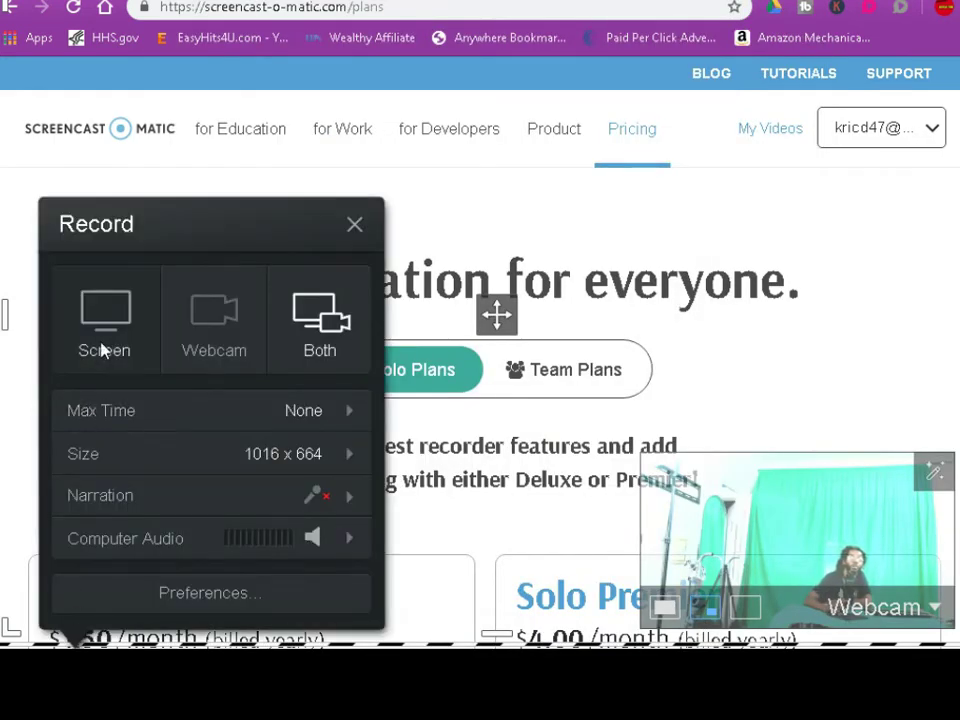
Record a roughly 8-second webcam-only clip and send it to the video editor
left_click(191, 328)
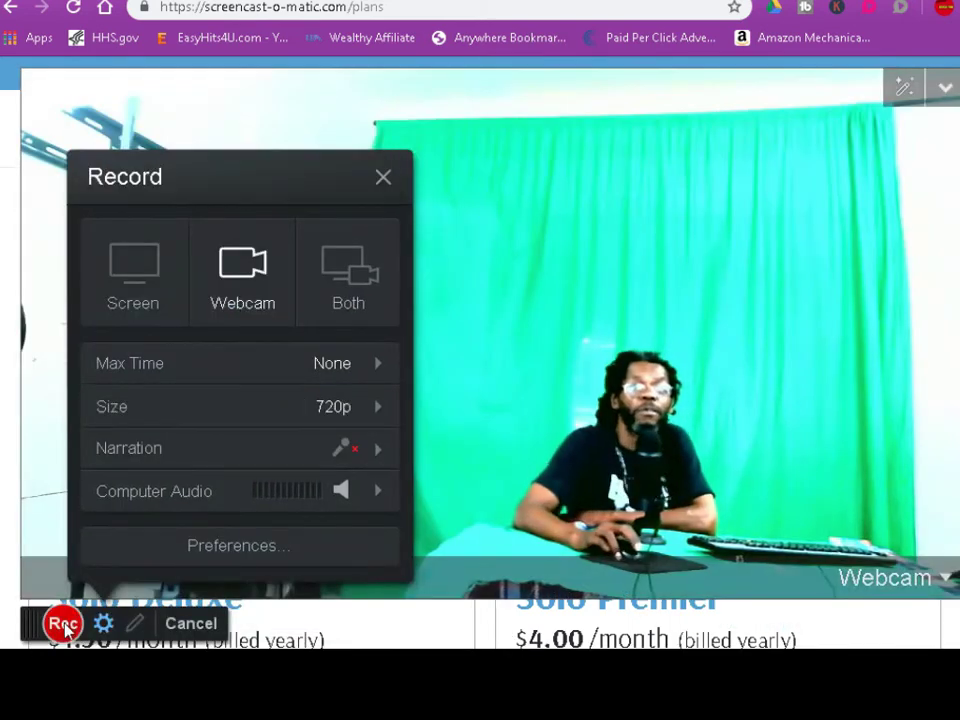
left_click(63, 623)
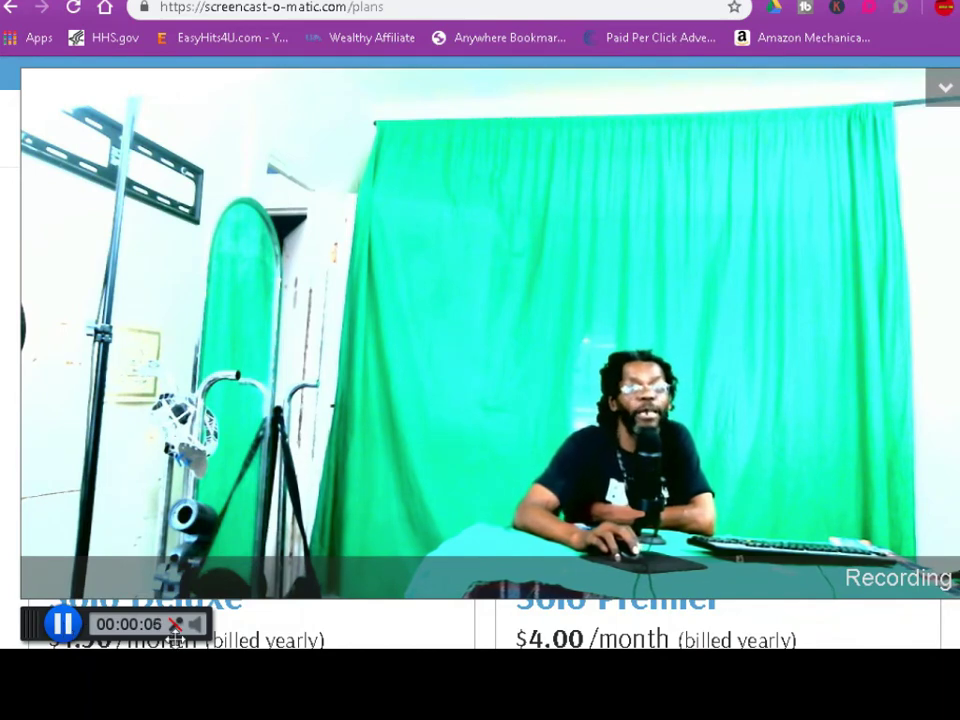
left_click(63, 625)
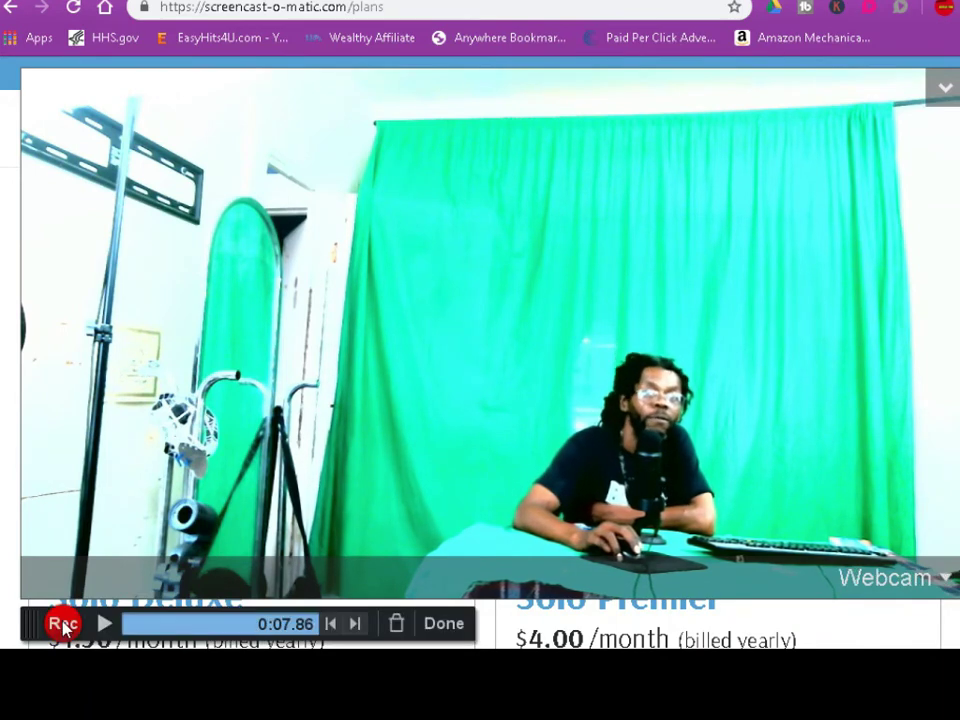
left_click(441, 634)
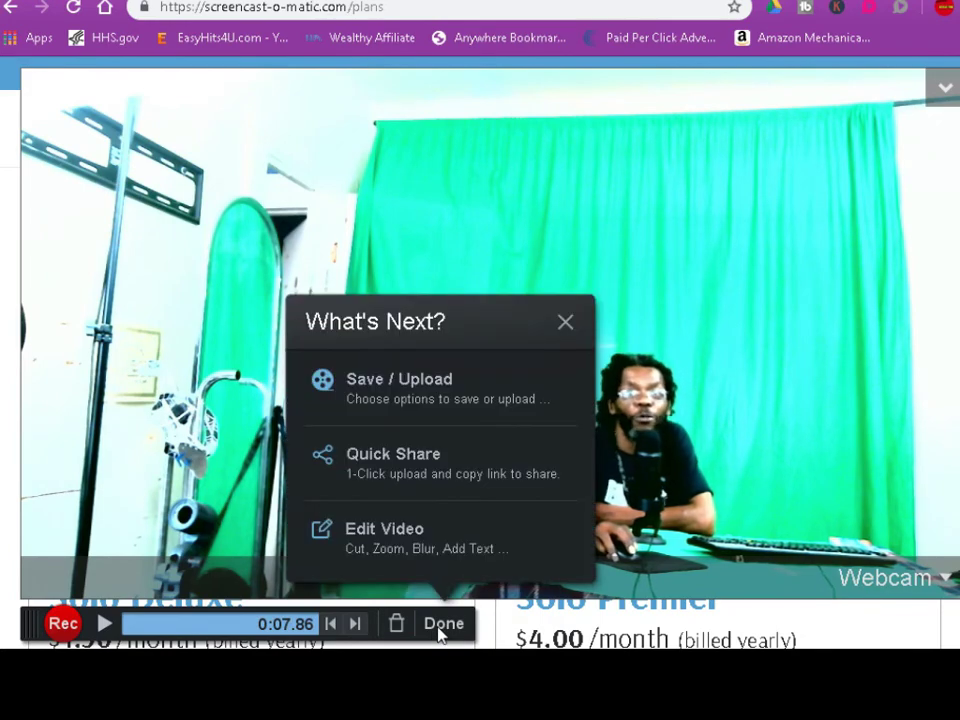
left_click(389, 536)
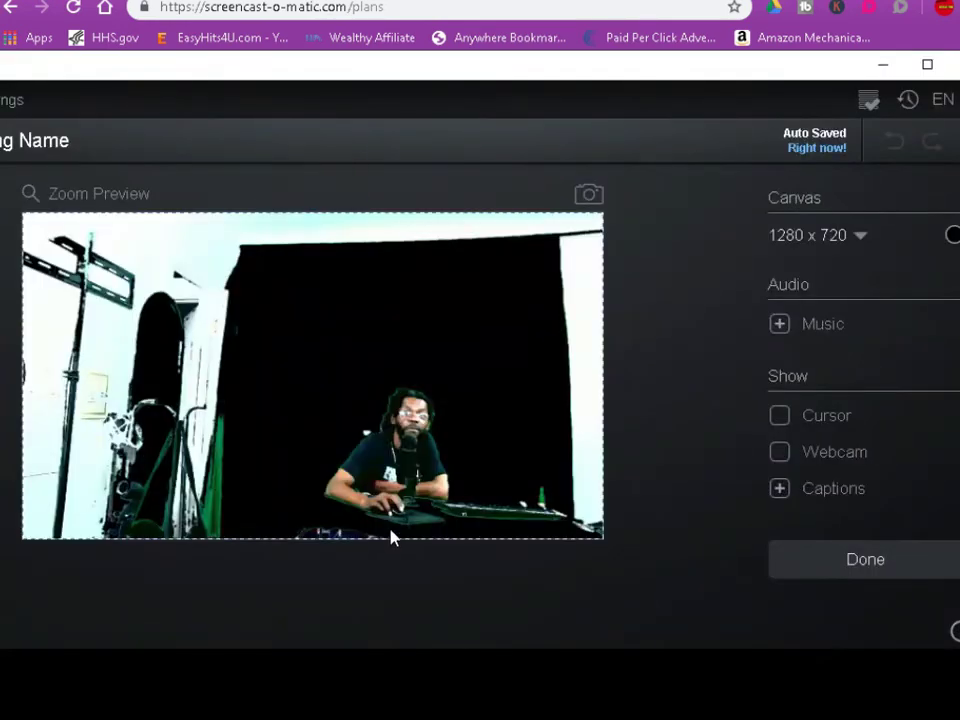
Crop the webcam clip's left, top and right edges, removing the white curtain edge
left_click(413, 447)
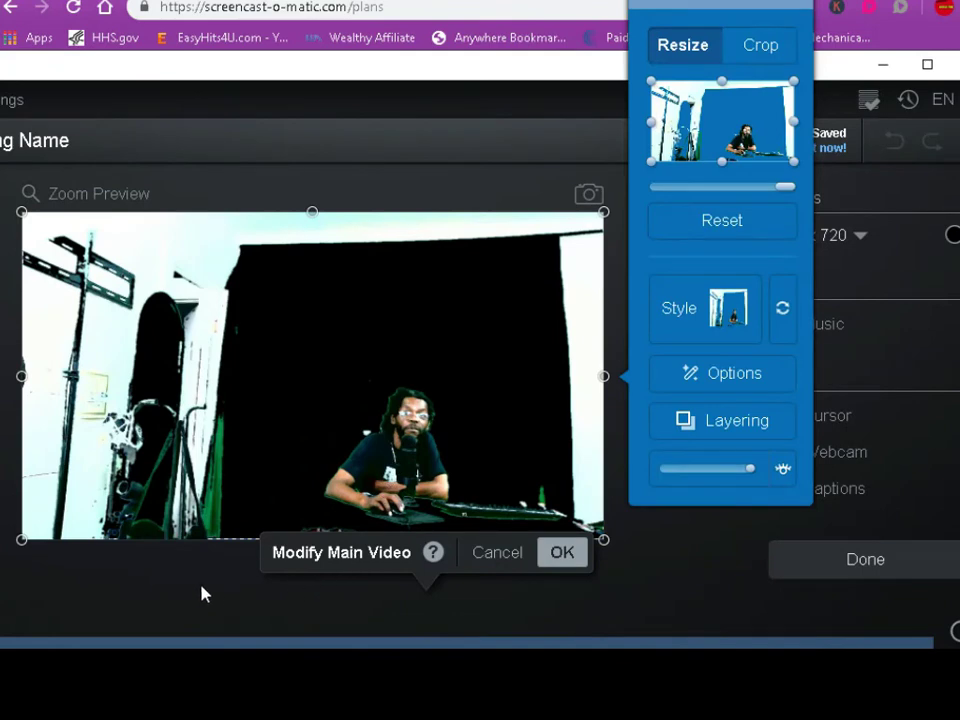
left_click(201, 591)
left_click(500, 413)
left_click(756, 48)
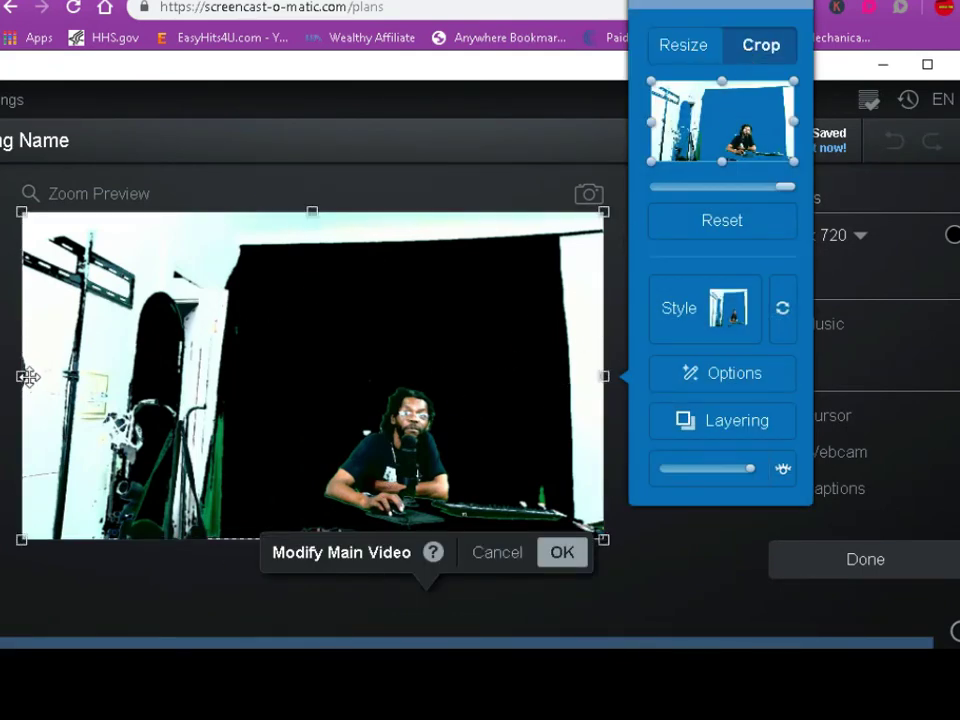
left_click_drag(26, 377, 249, 445)
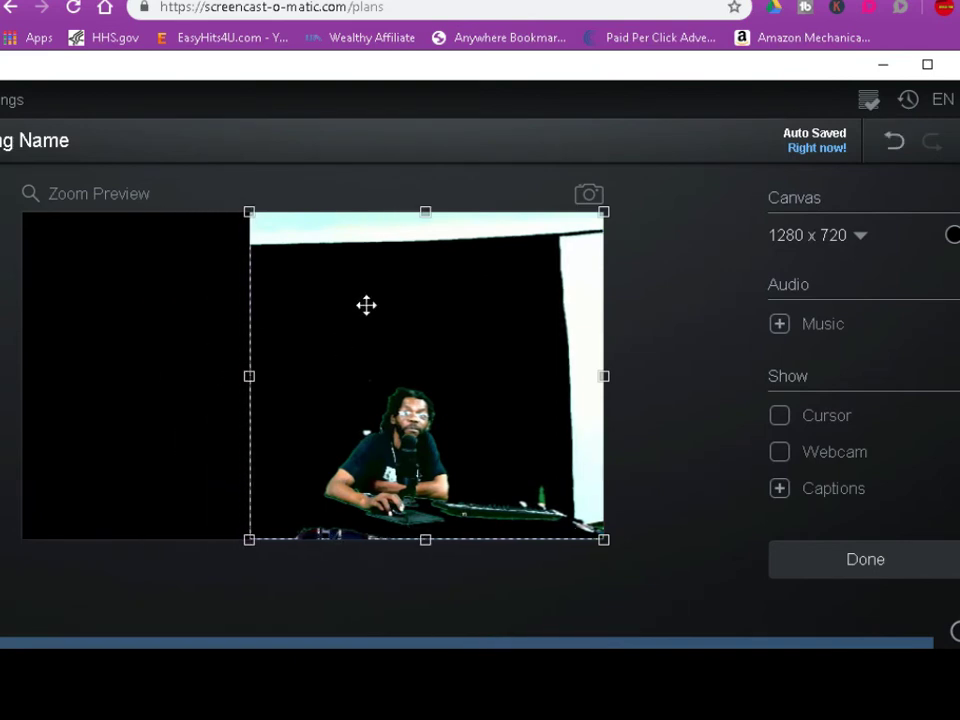
left_click_drag(426, 212, 426, 283)
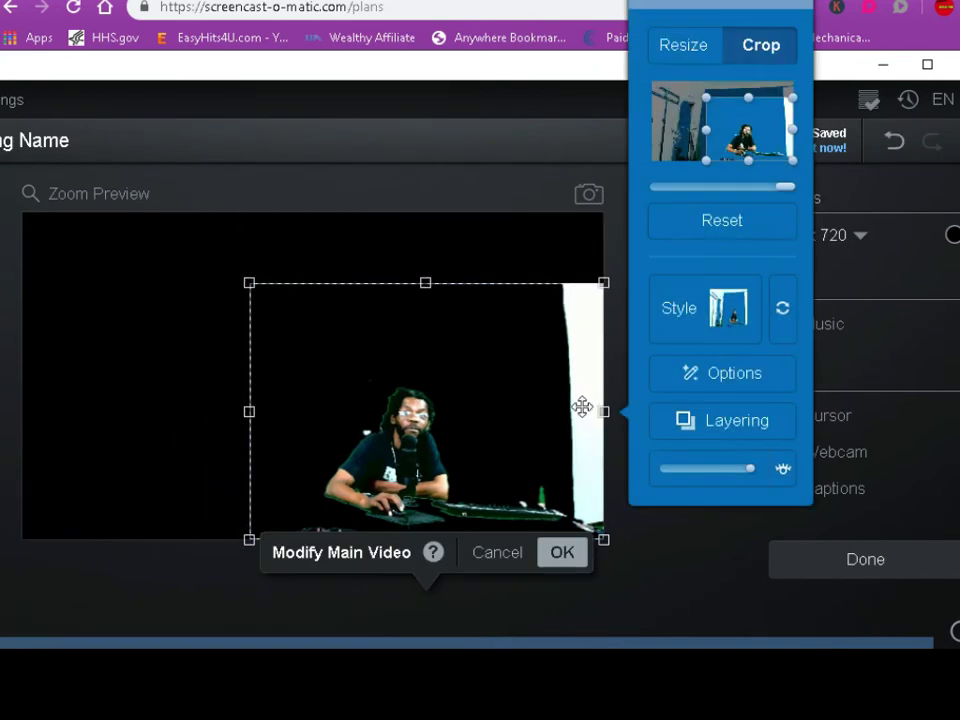
left_click_drag(603, 412, 547, 417)
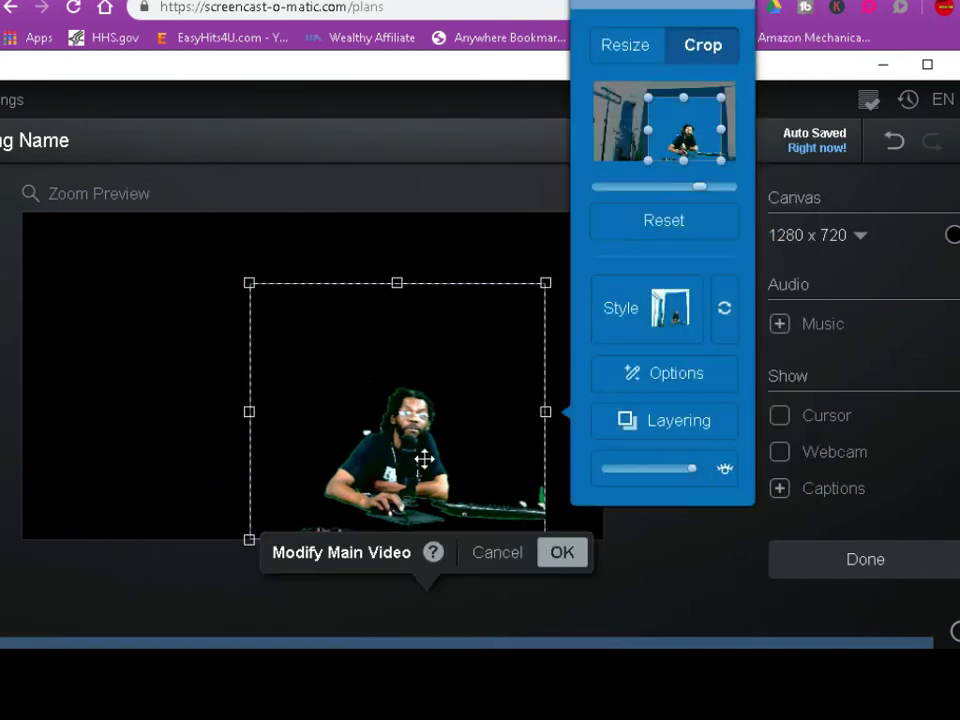
left_click(564, 555)
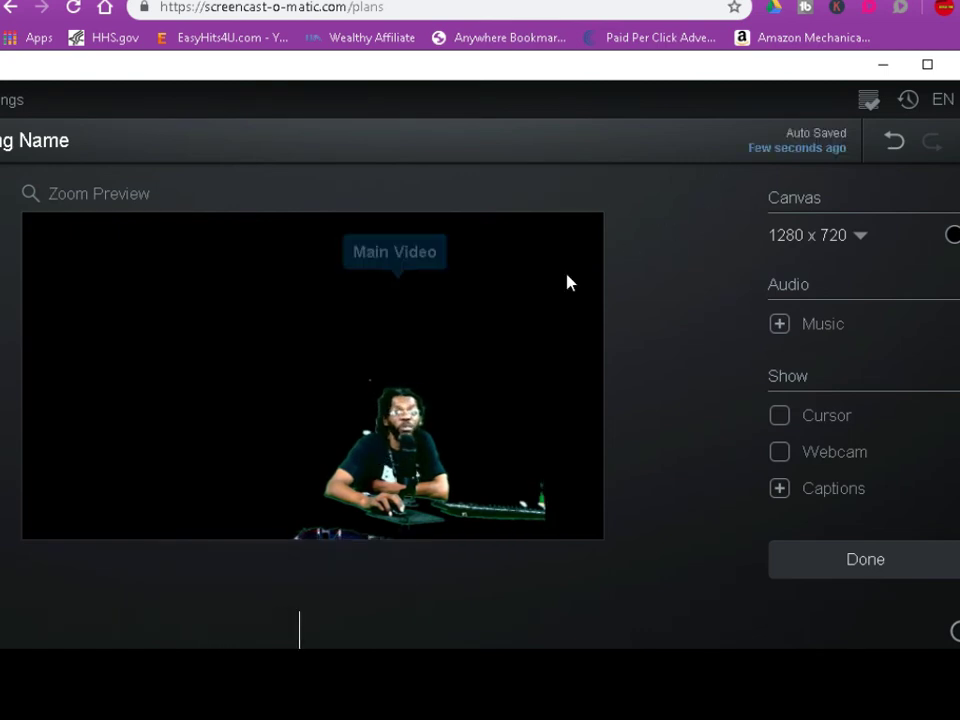
left_click(503, 389)
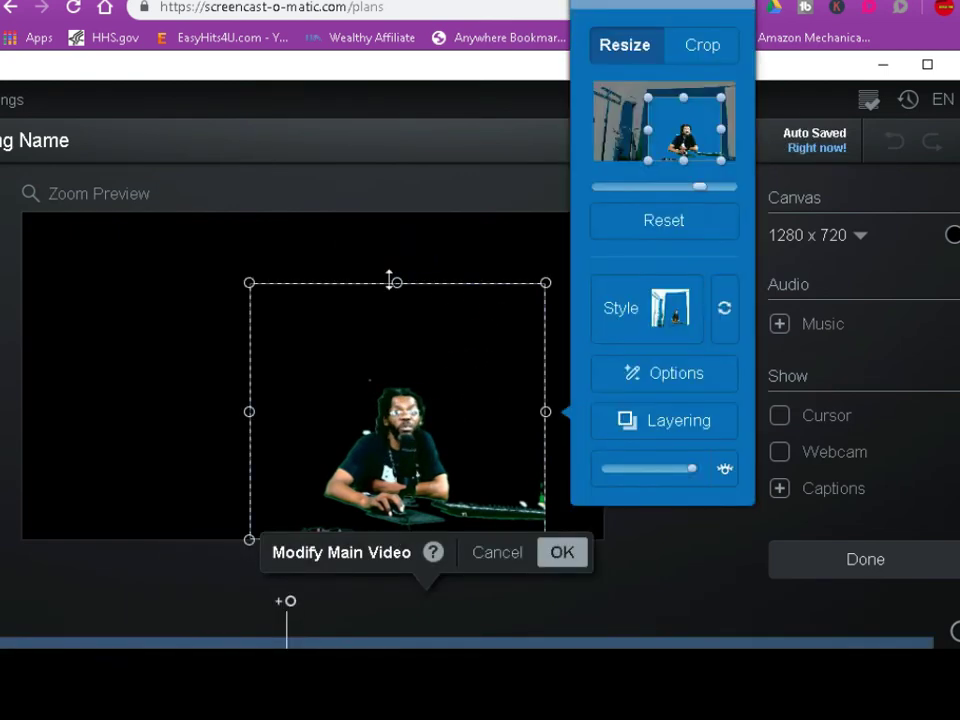